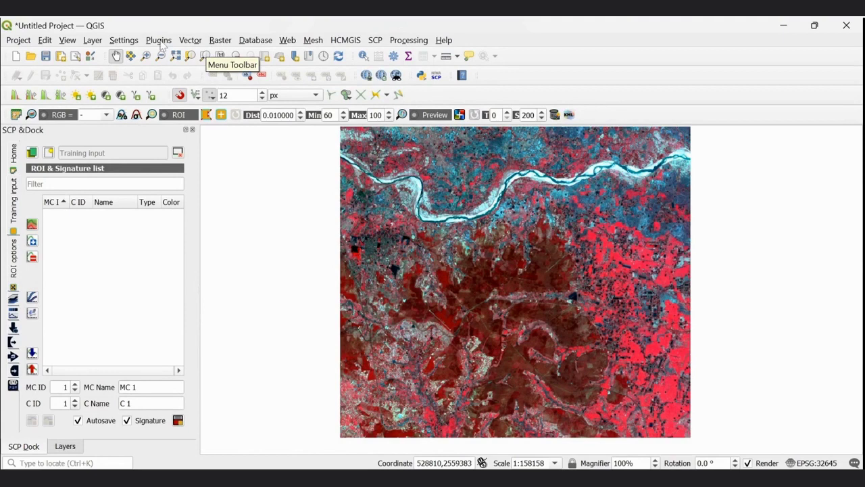
- Search the plugin repository for "scp" and check that the Semi-Automatic Classification Plugin is installed and enabled
click(160, 42)
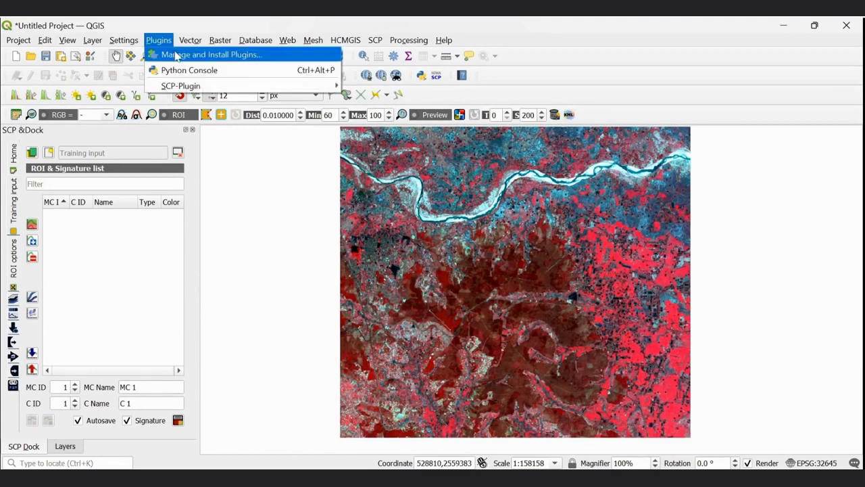
click(177, 55)
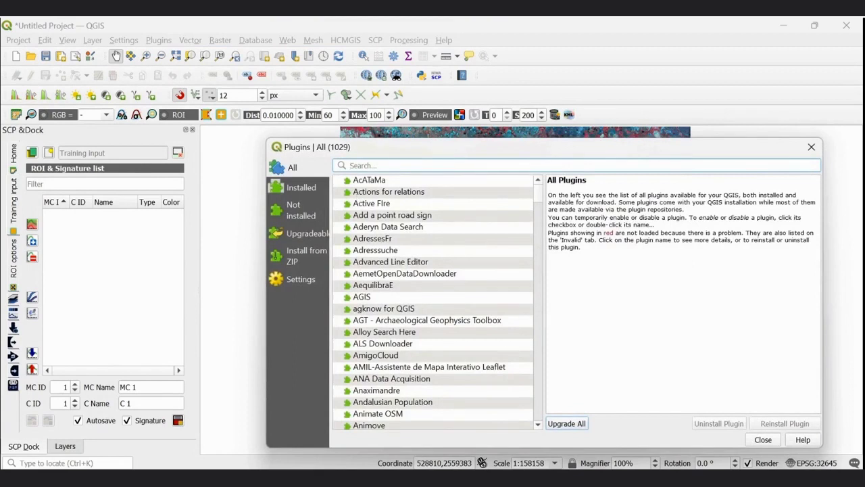
text(scp)
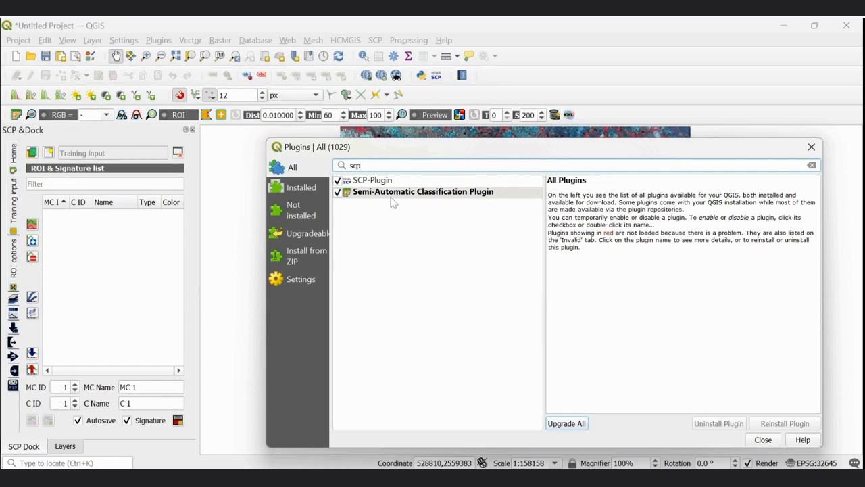
click(465, 194)
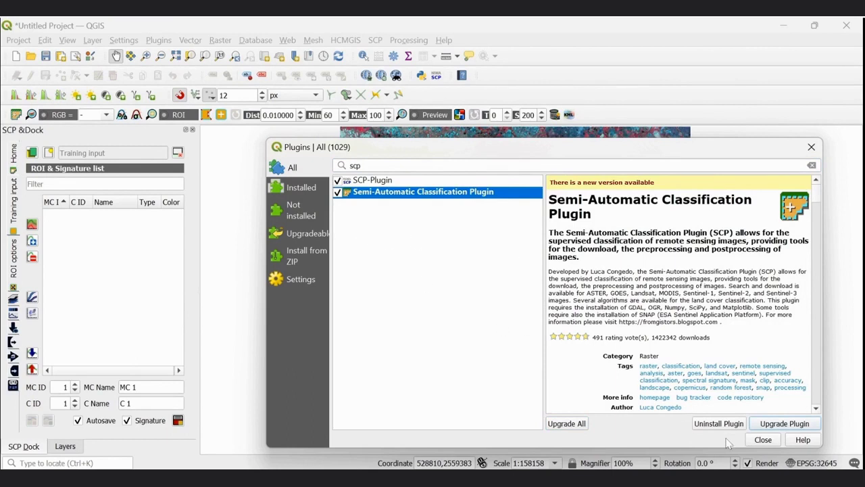
click(763, 440)
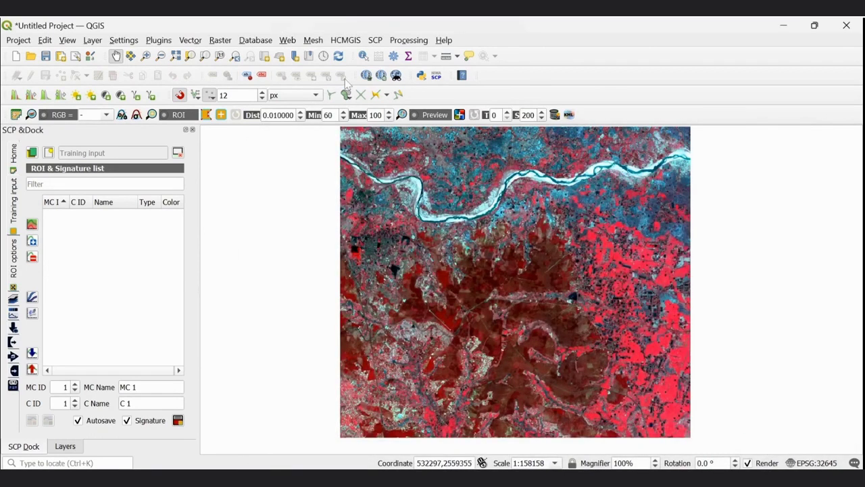
- Review the available SCP commands and check that the SCP Dock panel and SCP Working Toolbar are enabled
click(375, 42)
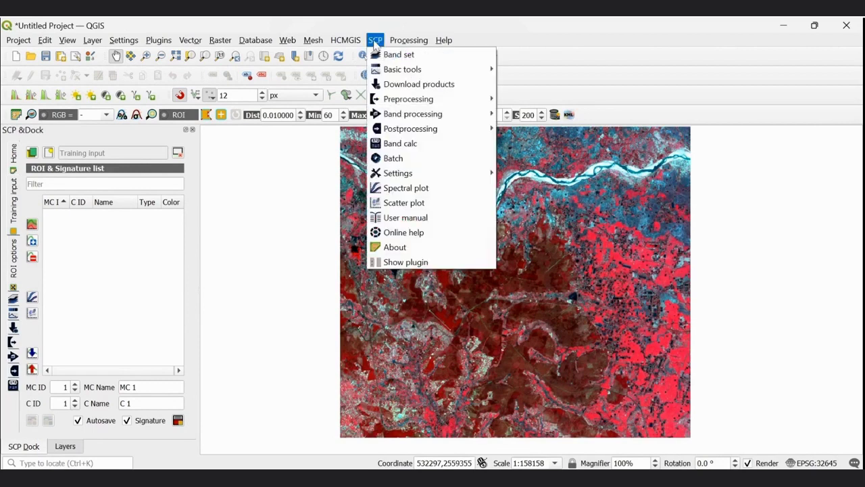
click(551, 34)
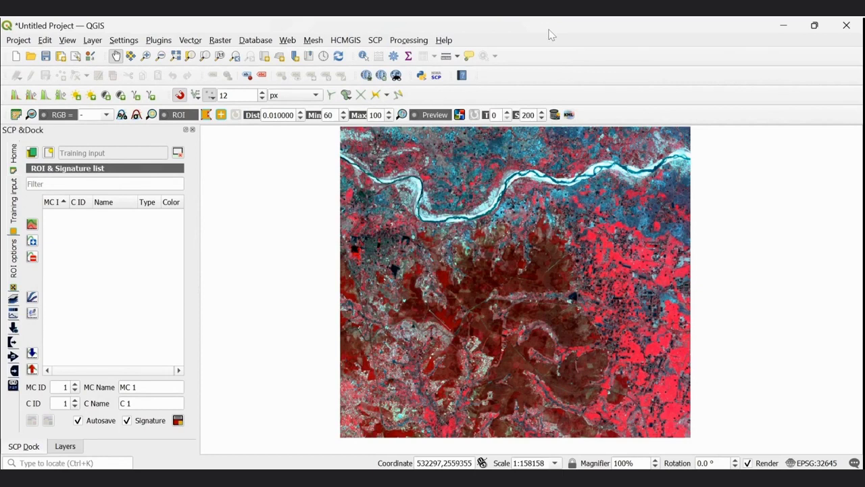
right_click(571, 64)
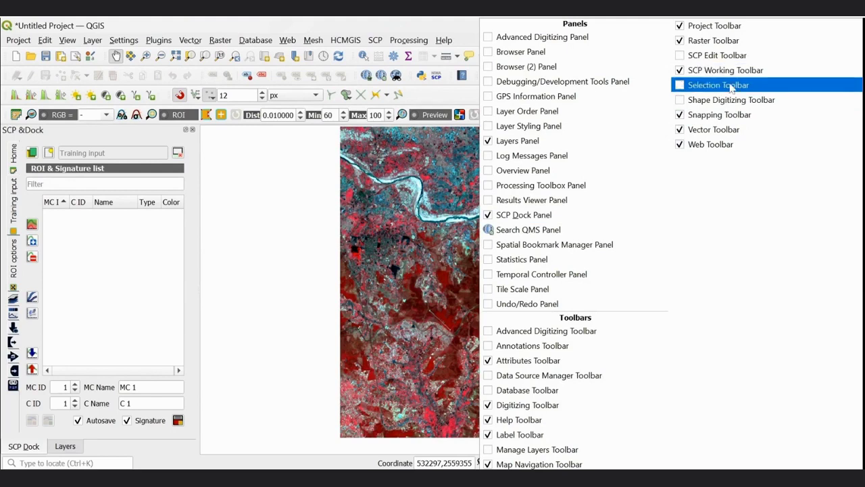
click(298, 255)
- Examine the false-colour satellite image closely, covering the river, forest, cropland, water bodies and built-up area
drag(298, 254, 531, 290)
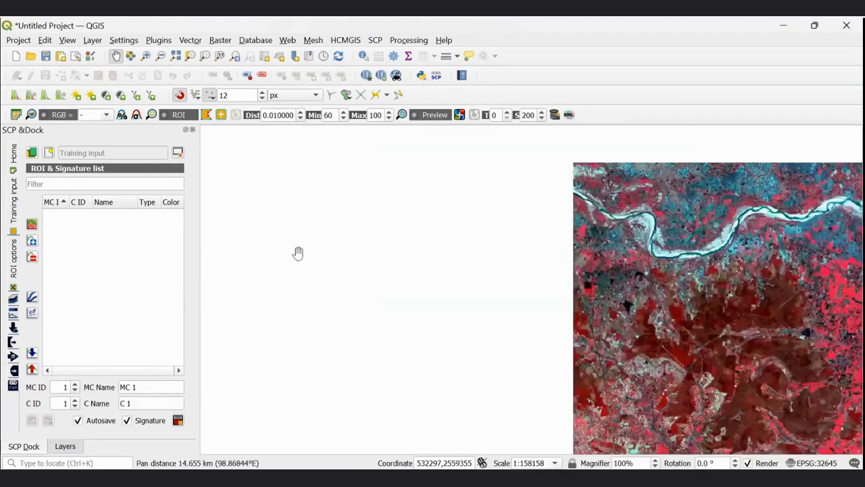
drag(637, 227, 394, 259)
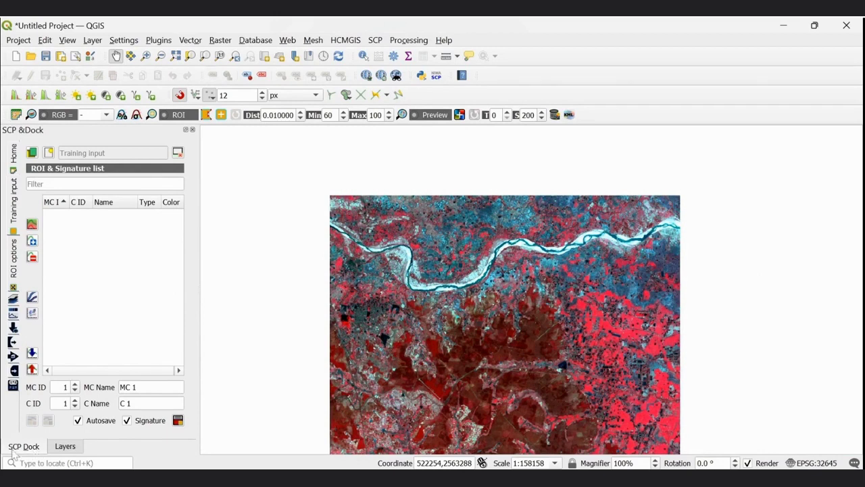
drag(475, 312, 412, 195)
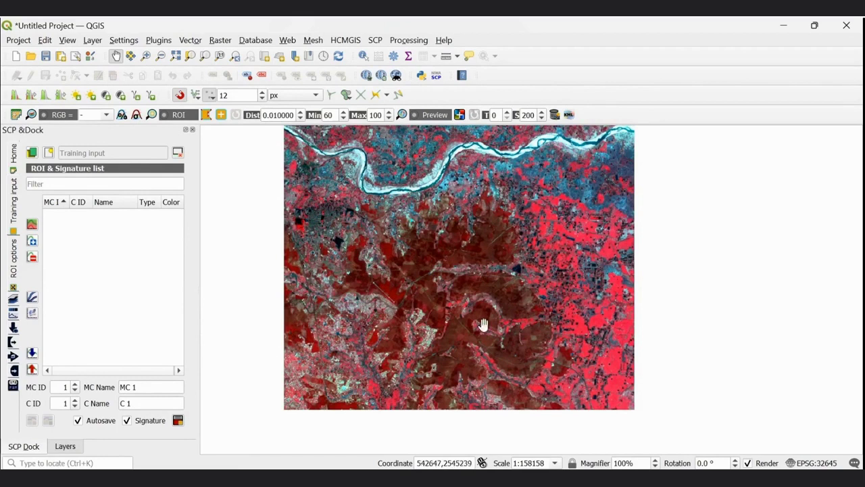
scroll(482, 299, up, 1)
scroll(473, 257, down, 1)
mouse_move(475, 253)
mouse_down()
mouse_move(502, 276)
mouse_move(491, 300)
mouse_move(460, 281)
mouse_move(469, 258)
mouse_up()
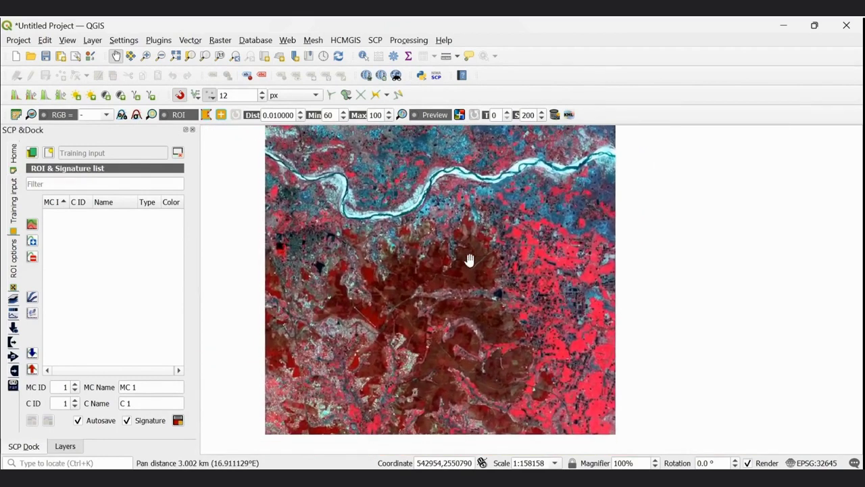
scroll(467, 263, up, 1)
scroll(464, 267, down, 1)
scroll(460, 270, up, 2)
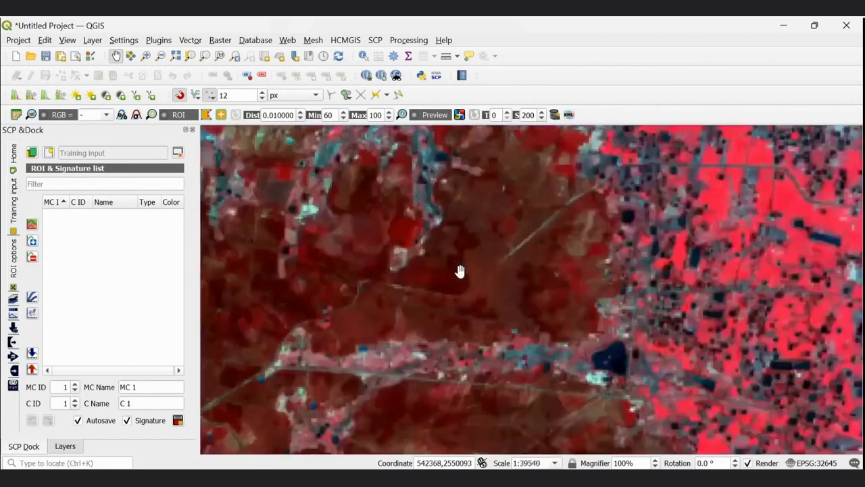
drag(460, 272, 650, 201)
drag(488, 245, 807, 267)
scroll(730, 203, down, 1)
drag(730, 202, 452, 314)
scroll(516, 364, up, 2)
drag(425, 356, 605, 281)
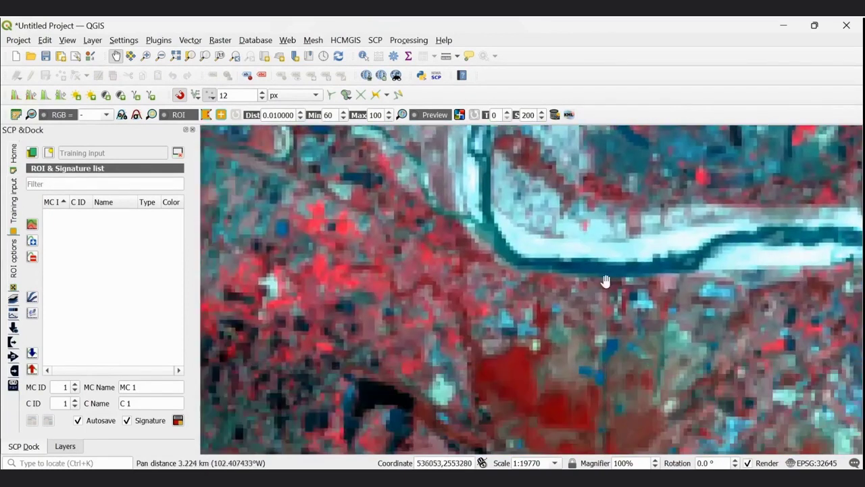
scroll(605, 281, down, 2)
scroll(450, 344, up, 2)
drag(593, 330, 470, 288)
drag(676, 400, 653, 398)
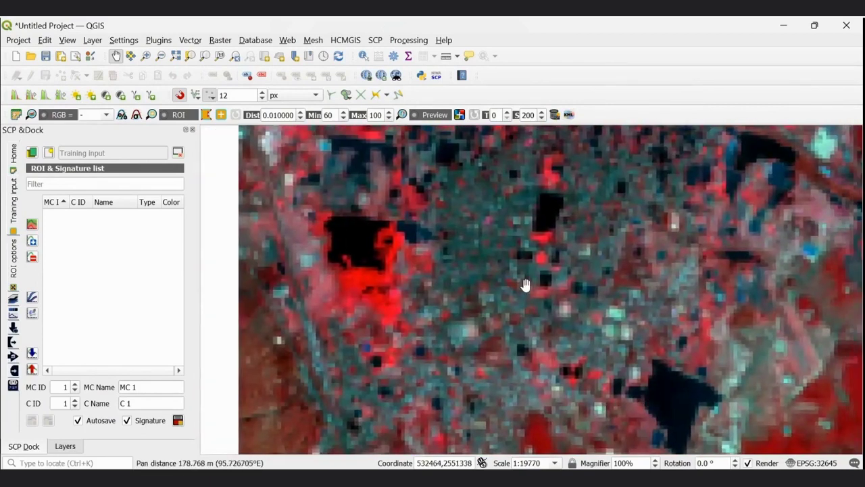
scroll(526, 285, down, 1)
drag(506, 252, 365, 143)
drag(419, 278, 386, 142)
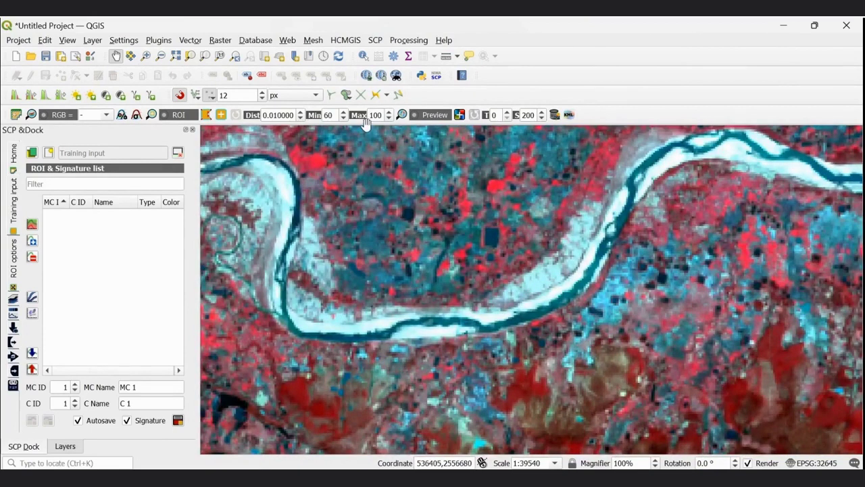
- Add the Google Satellite basemap from QuickMapServices to the project
click(287, 40)
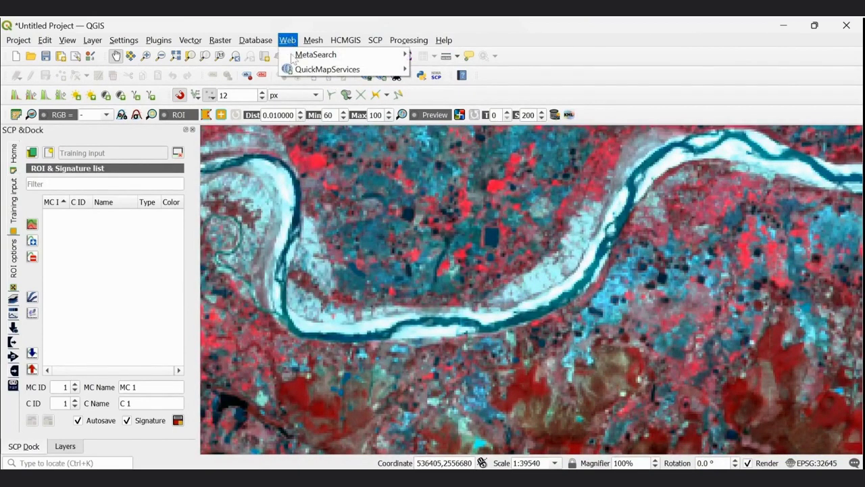
mouse_move(298, 69)
mouse_move(467, 148)
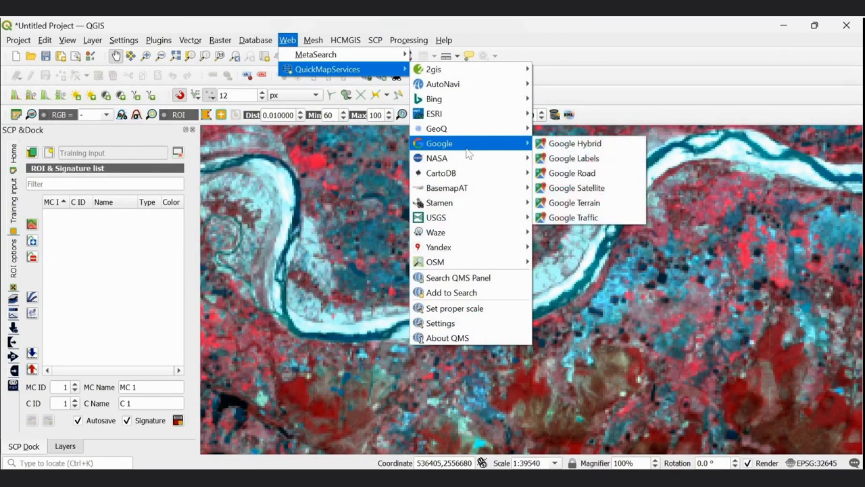
click(584, 187)
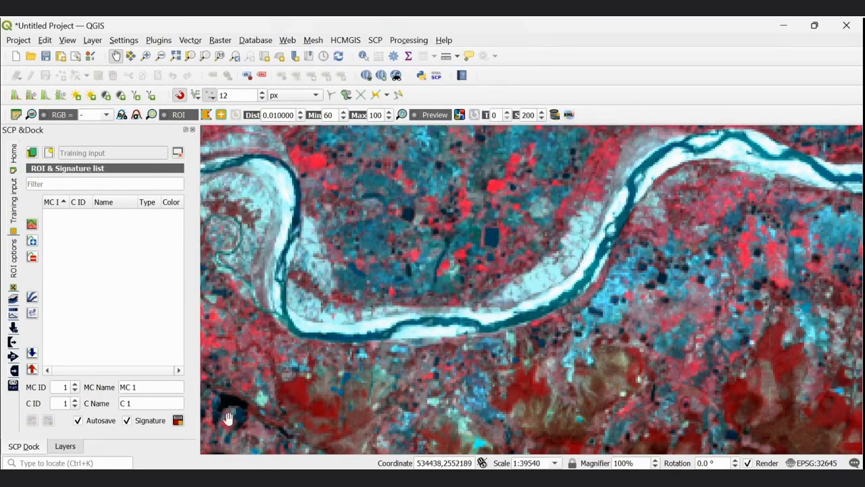
- Compare the clipped Landsat layer with Google Satellite inside the river bend by hiding the Landsat layer and showing it again
click(63, 446)
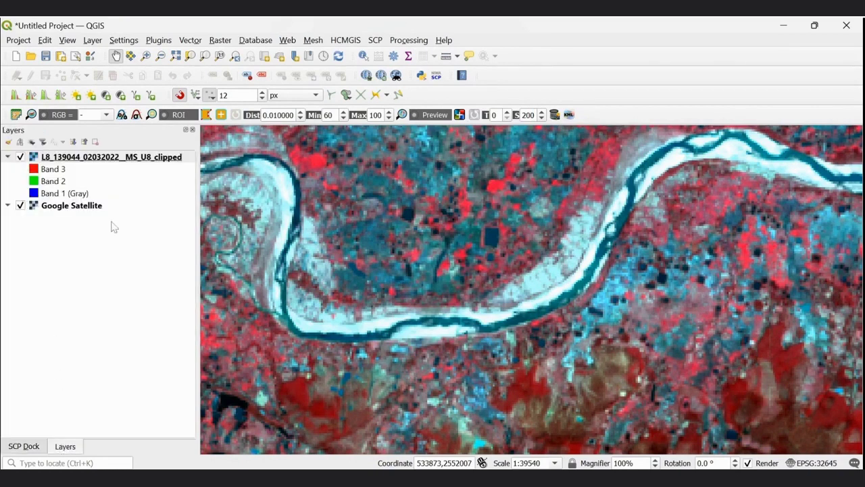
click(25, 160)
click(20, 158)
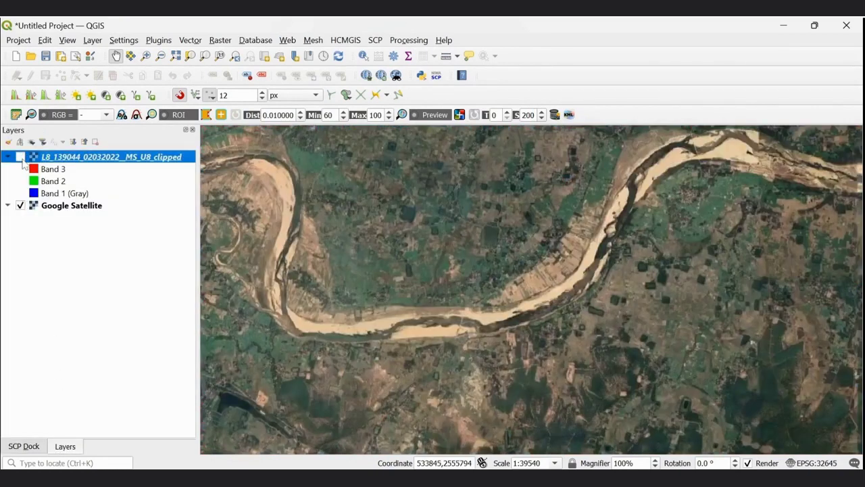
scroll(394, 332, up, 3)
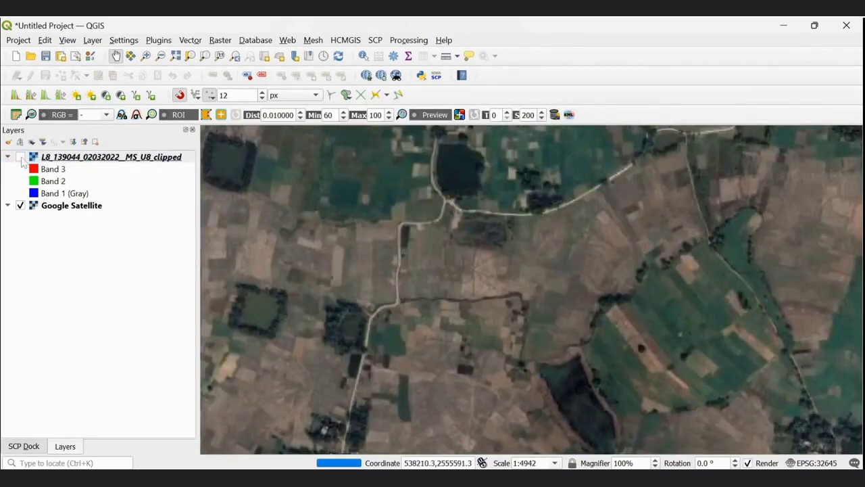
click(23, 160)
click(21, 156)
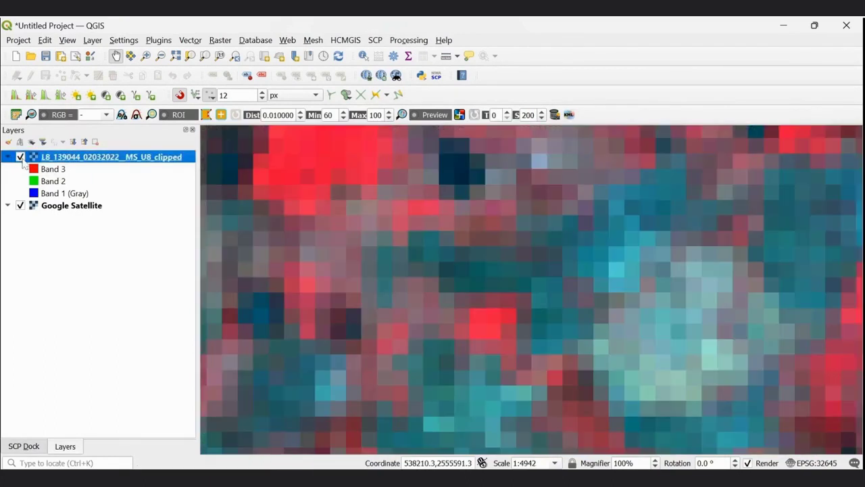
scroll(375, 337, down, 2)
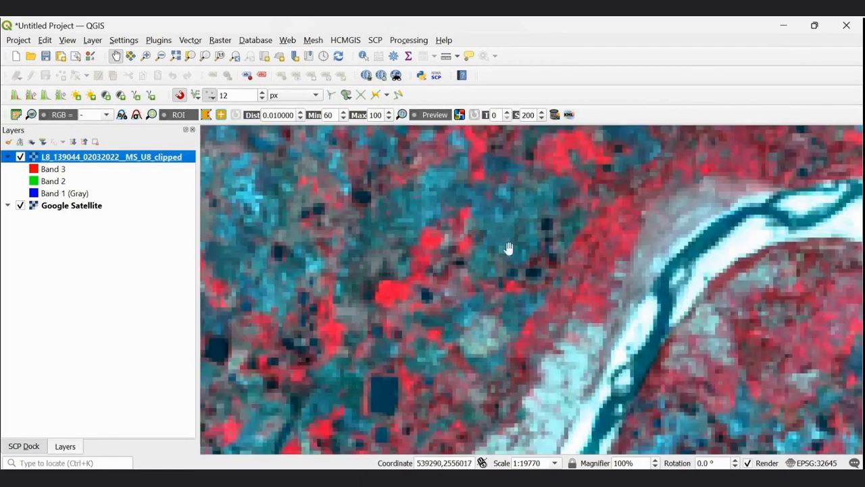
- Check the blue-toned fields north-west of the river against Google Satellite by temporarily hiding the clipped Landsat layer
drag(488, 221, 520, 235)
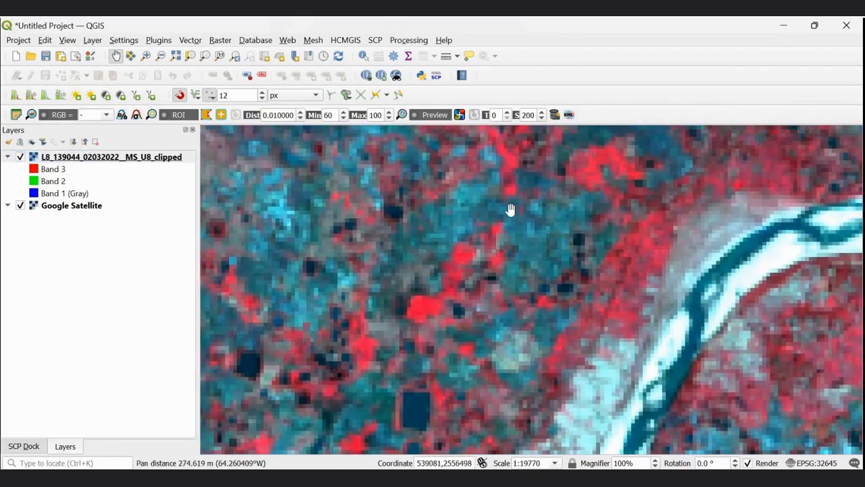
drag(392, 262, 431, 264)
drag(509, 217, 508, 225)
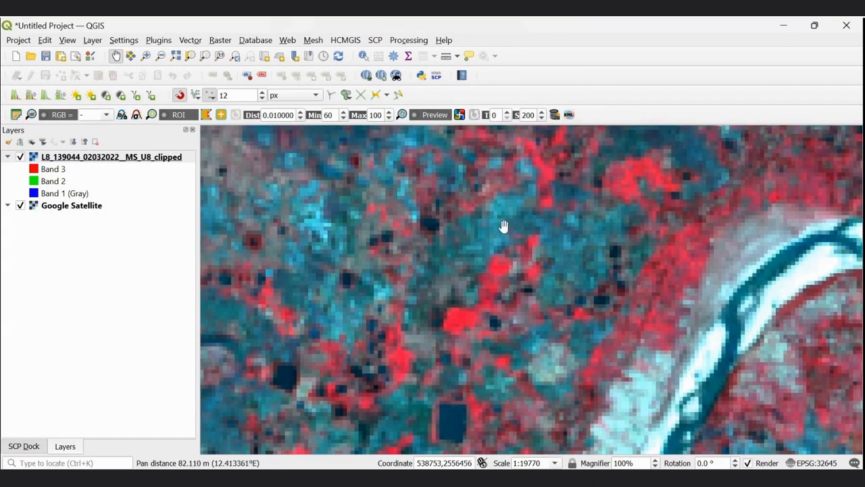
click(20, 157)
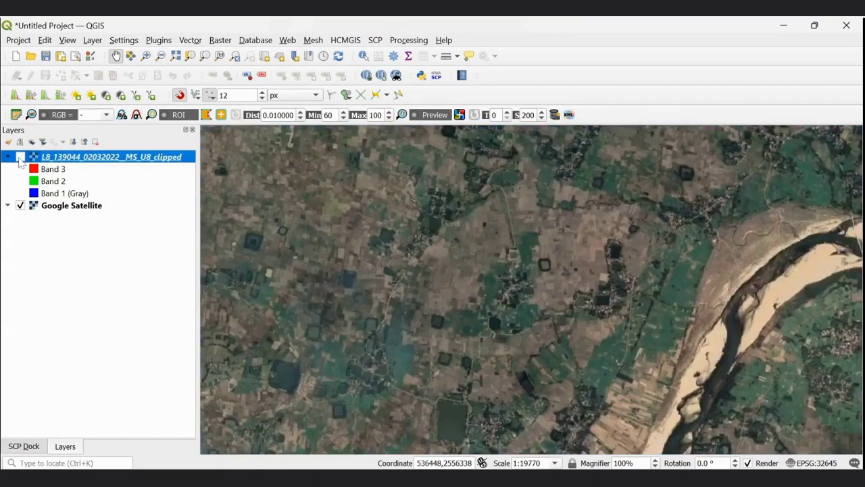
scroll(456, 251, up, 2)
scroll(456, 251, up, 1)
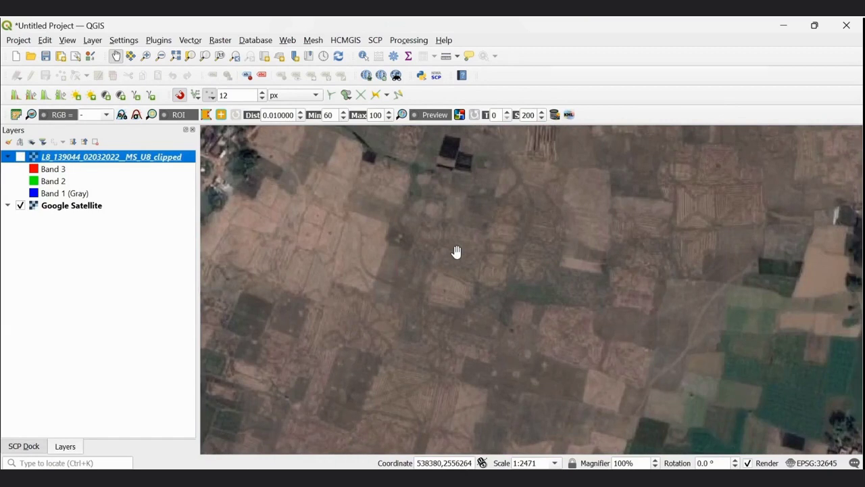
scroll(456, 252, down, 1)
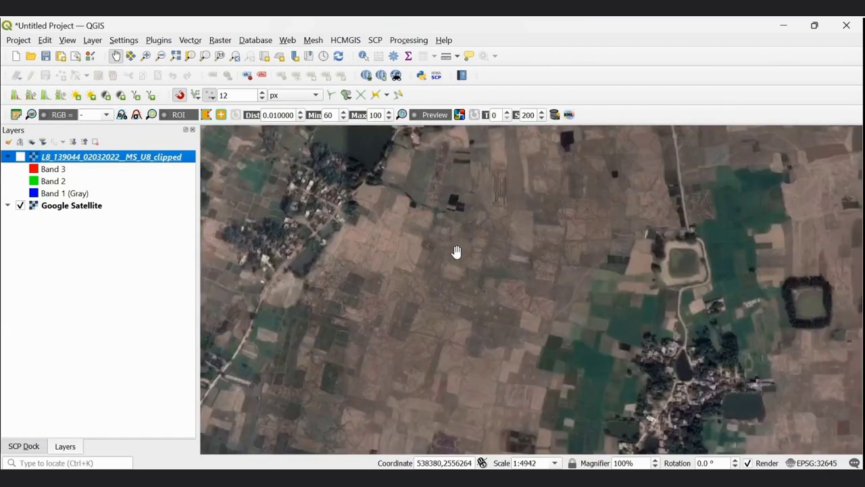
scroll(456, 251, down, 1)
click(20, 157)
scroll(518, 342, down, 1)
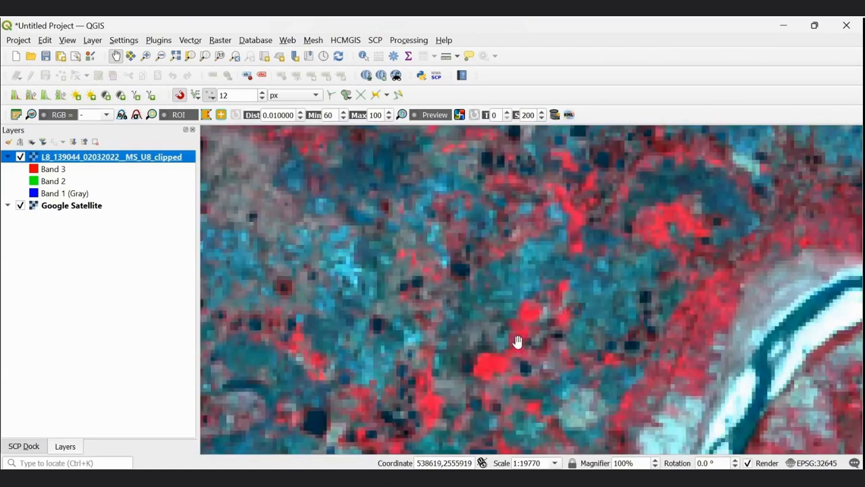
scroll(518, 342, down, 2)
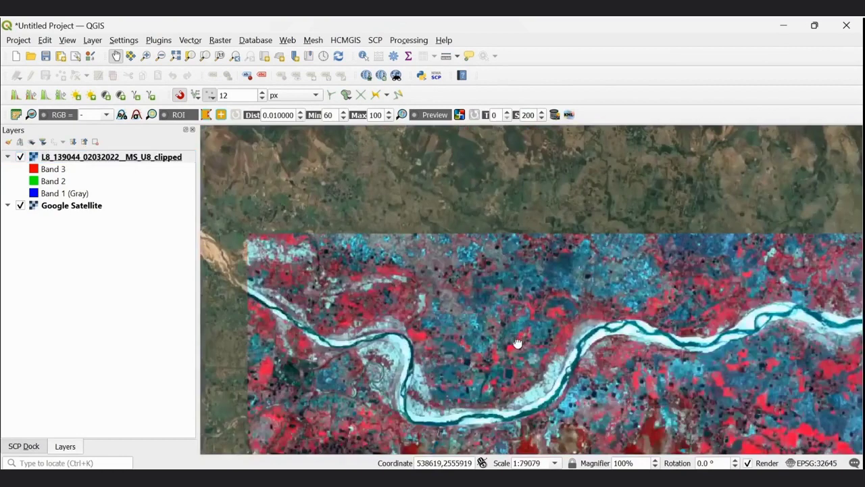
drag(517, 342, 498, 148)
drag(521, 272, 469, 225)
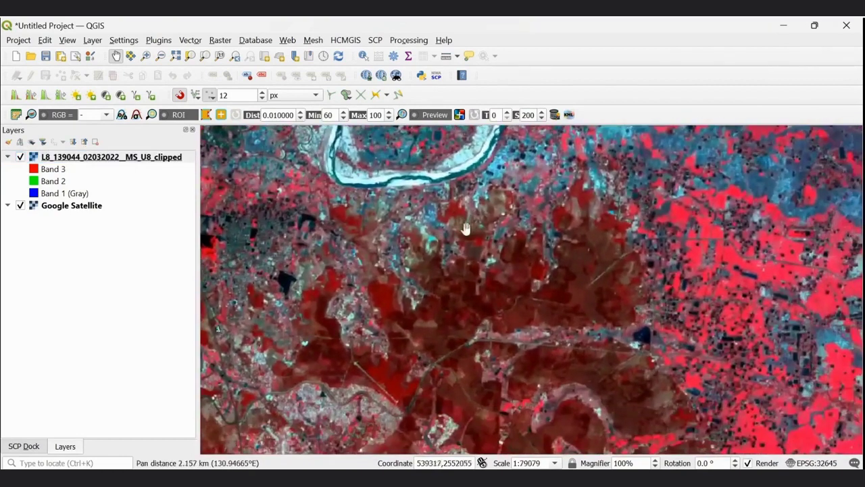
- Define Band set 1 in the Semi-Automatic Classification Plugin from the multiband image L8_139044_02032022__MS_U8_clipped
click(23, 447)
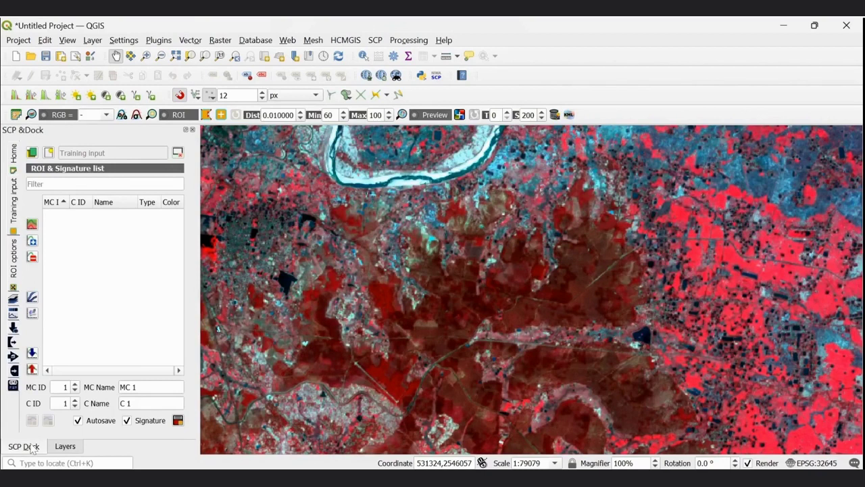
drag(438, 411, 373, 318)
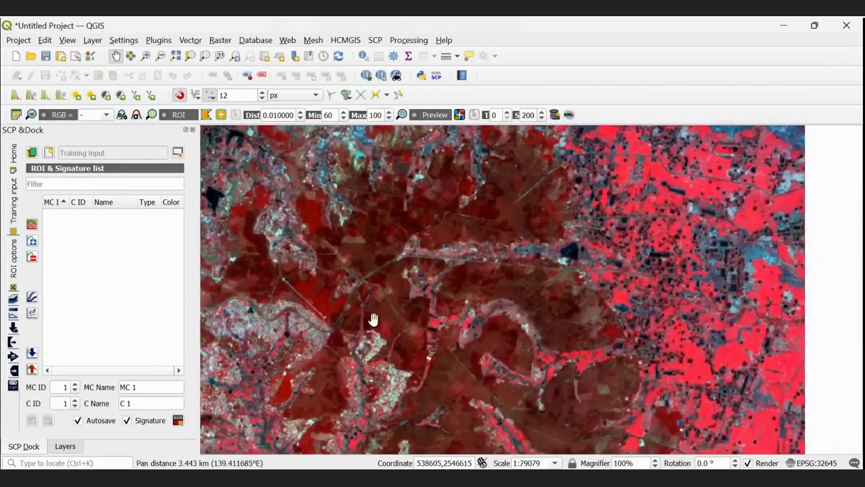
click(376, 42)
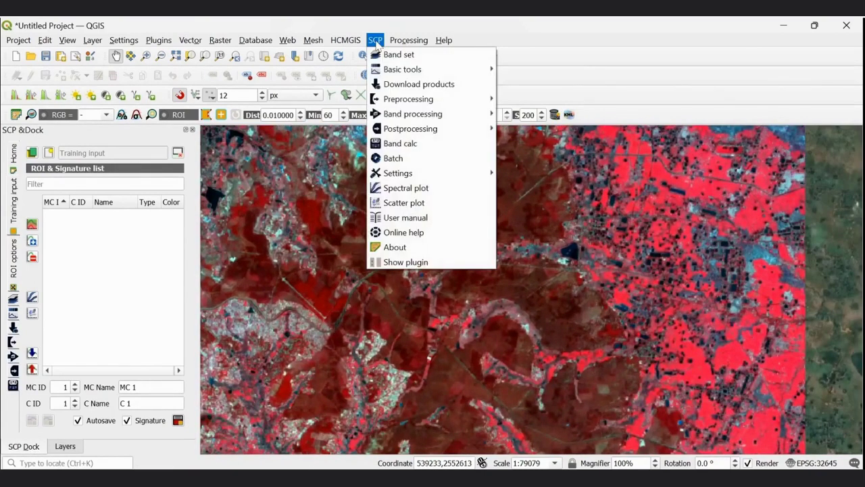
click(450, 60)
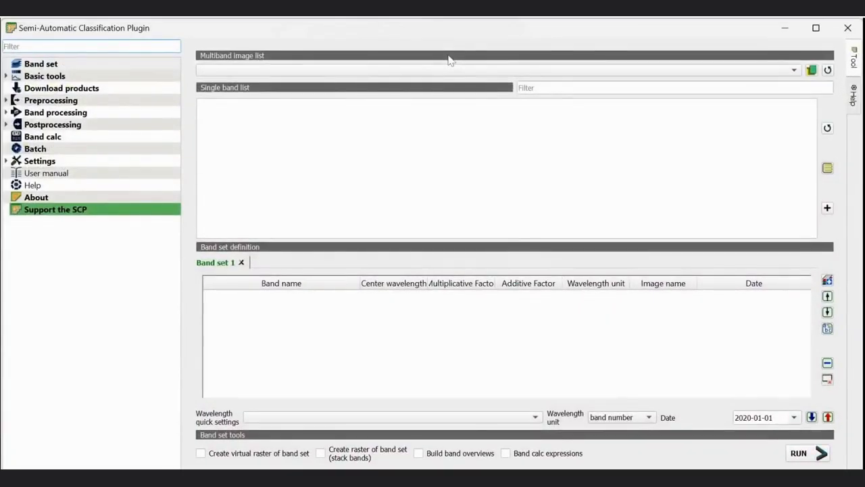
click(794, 72)
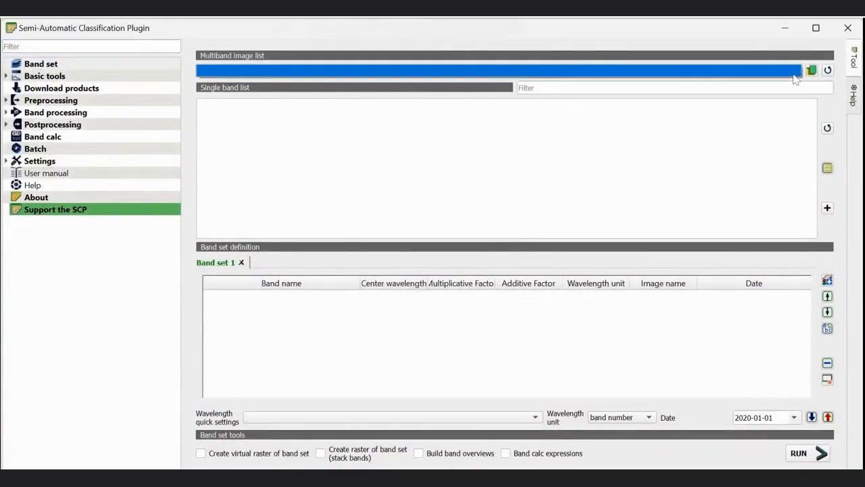
click(827, 70)
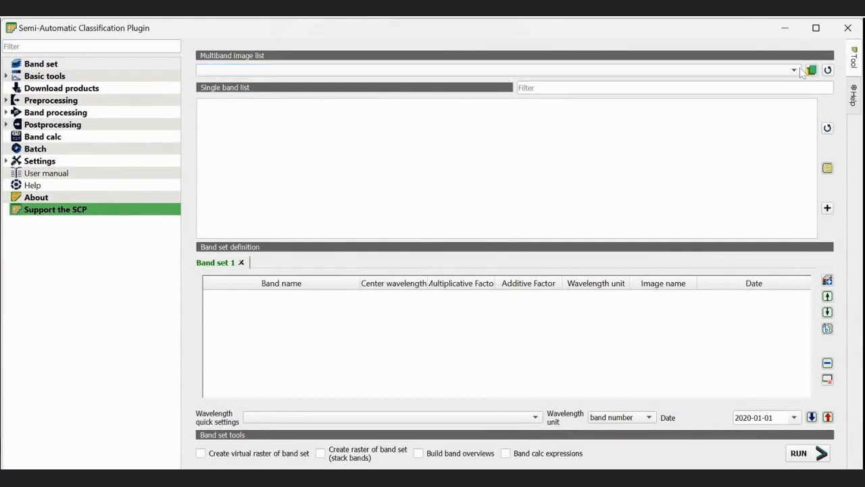
click(797, 71)
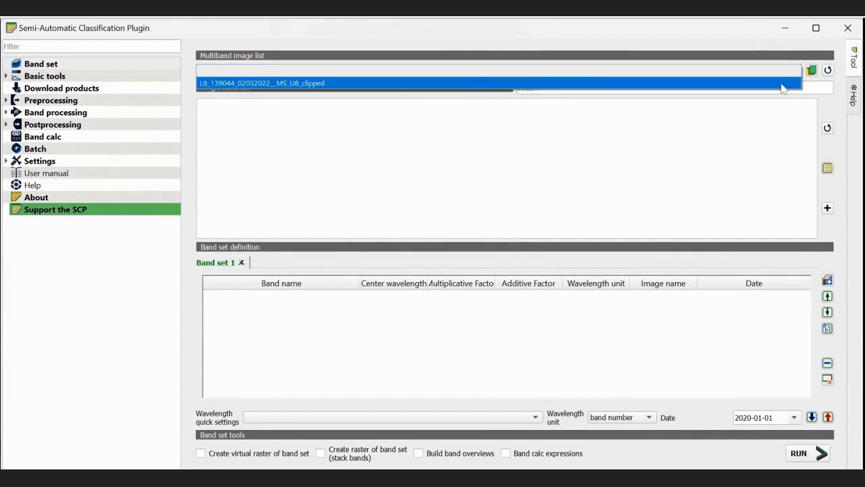
click(782, 83)
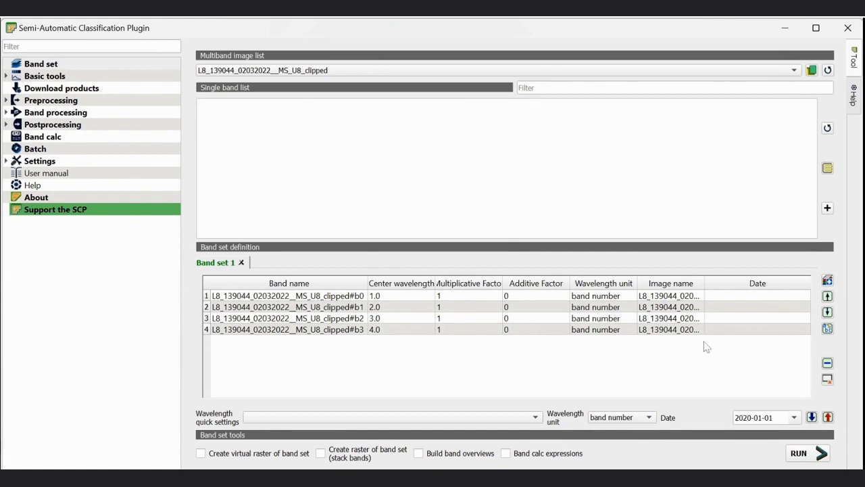
click(850, 30)
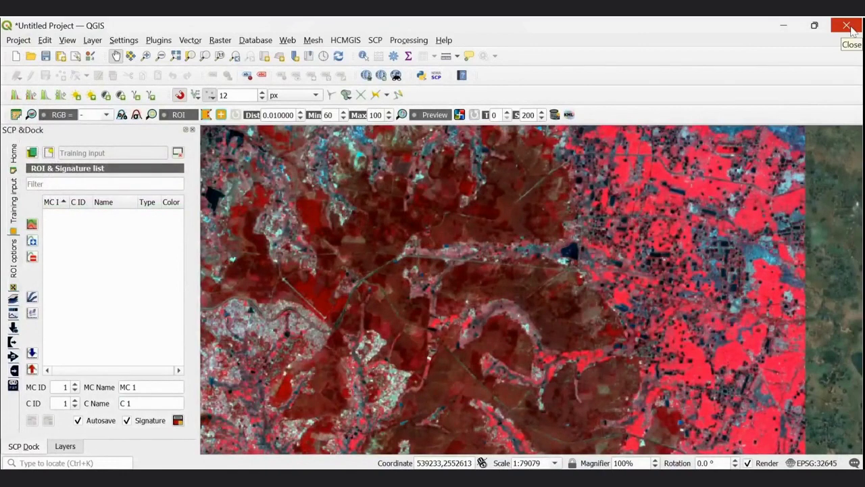
- Create a new SCP training input file named sup1 in the Supervised Image Classification tutorial folder
drag(493, 286, 542, 292)
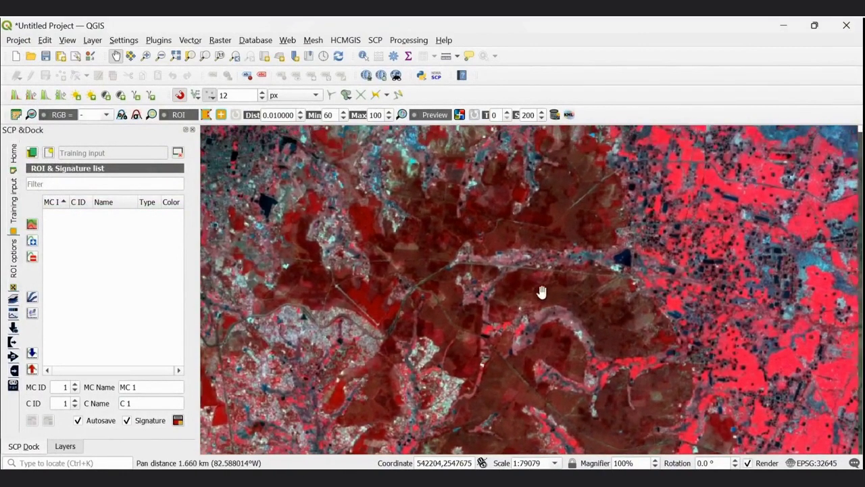
click(50, 154)
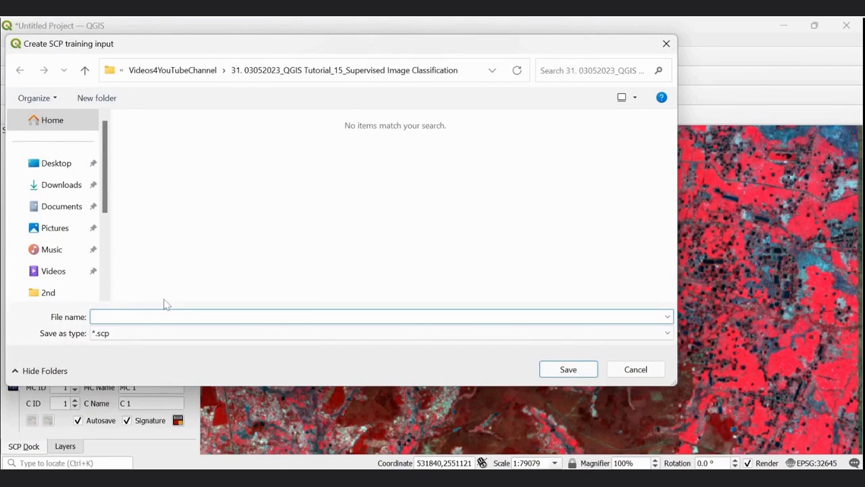
text(sup1)
click(566, 369)
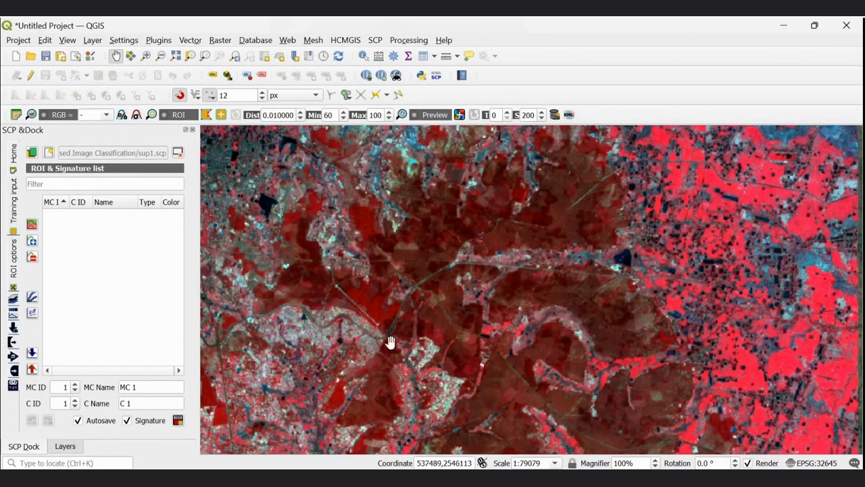
- Name both the macroclass and the class of the first training sample Forest
scroll(502, 298, up, 1)
scroll(502, 298, down, 1)
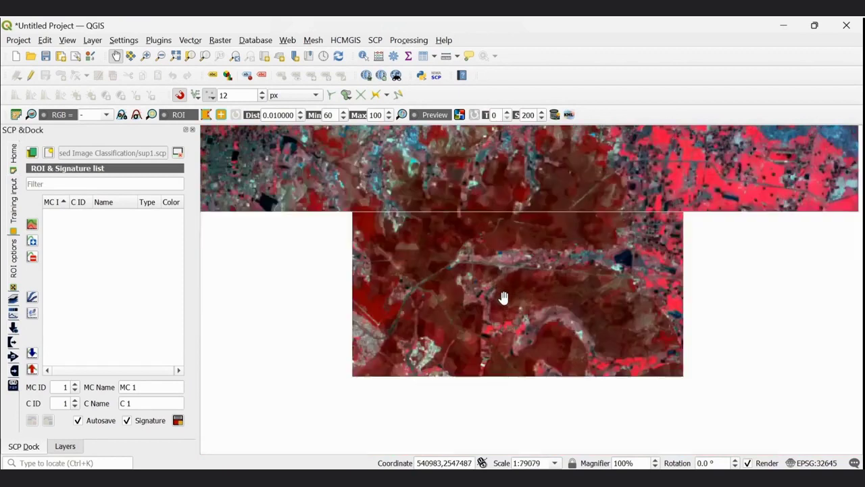
drag(499, 279, 398, 255)
scroll(397, 254, up, 1)
scroll(398, 254, down, 1)
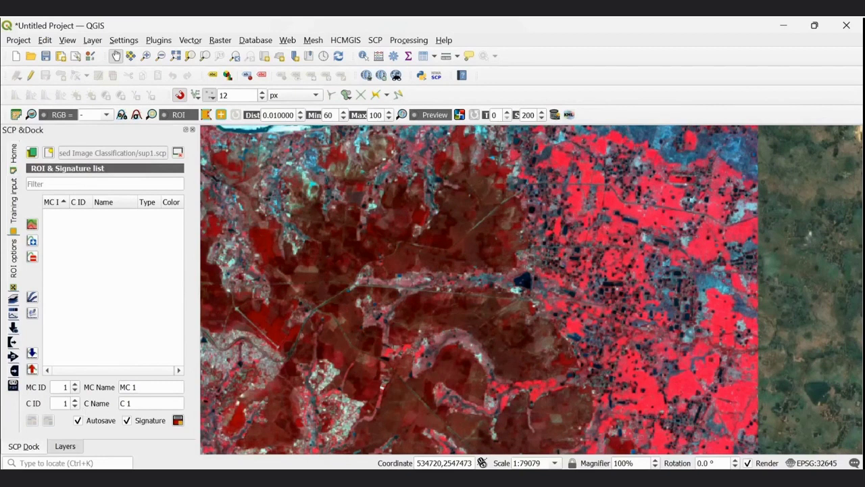
drag(138, 387, 120, 386)
text(Forest)
drag(148, 404, 117, 404)
text(F)
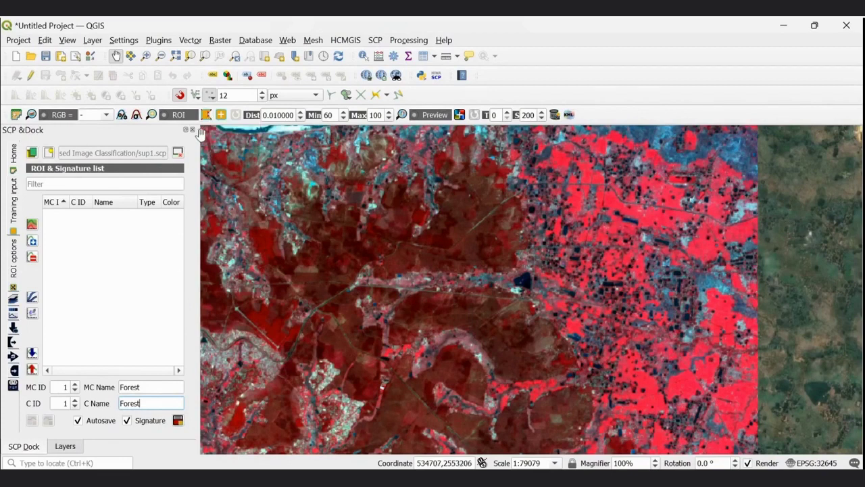
- Outline the dark red forest patch enclosed by the crescent-shaped clearing as an ROI polygon and save it with its signature as a Forest sample
click(206, 116)
scroll(430, 390, up, 2)
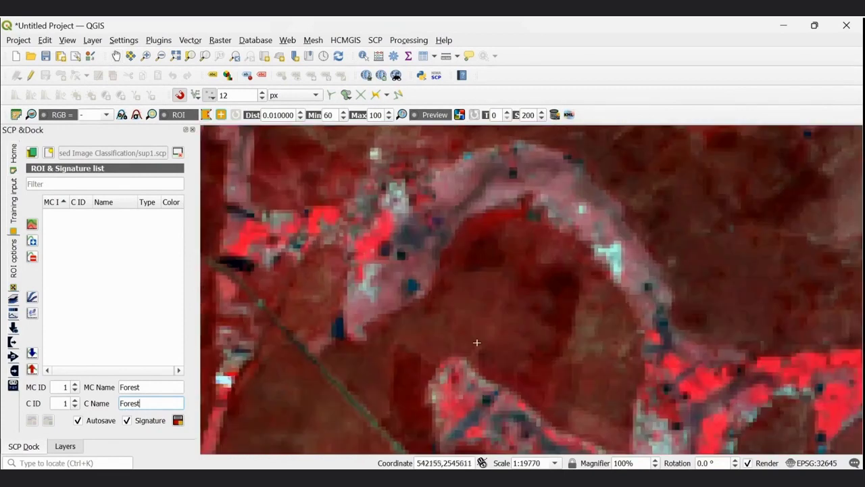
mouse_move(459, 231)
mouse_down()
mouse_move(439, 288)
mouse_move(365, 341)
mouse_up()
click(335, 356)
click(336, 371)
click(384, 426)
click(408, 446)
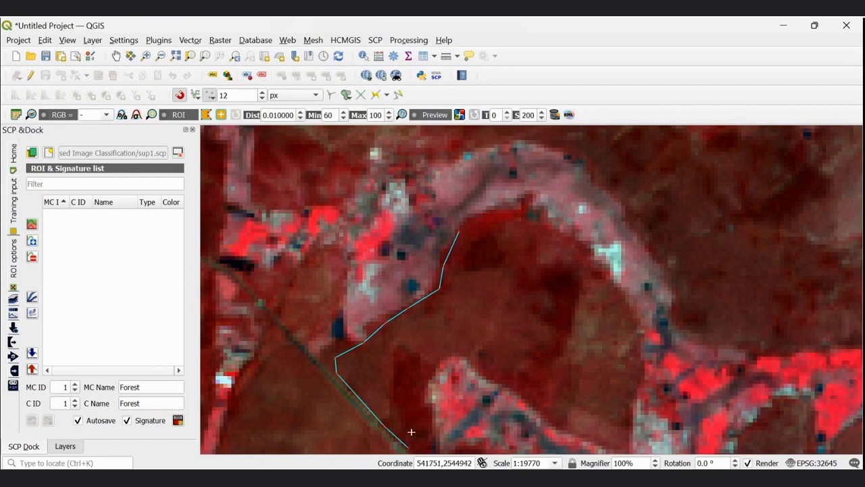
click(435, 363)
click(456, 355)
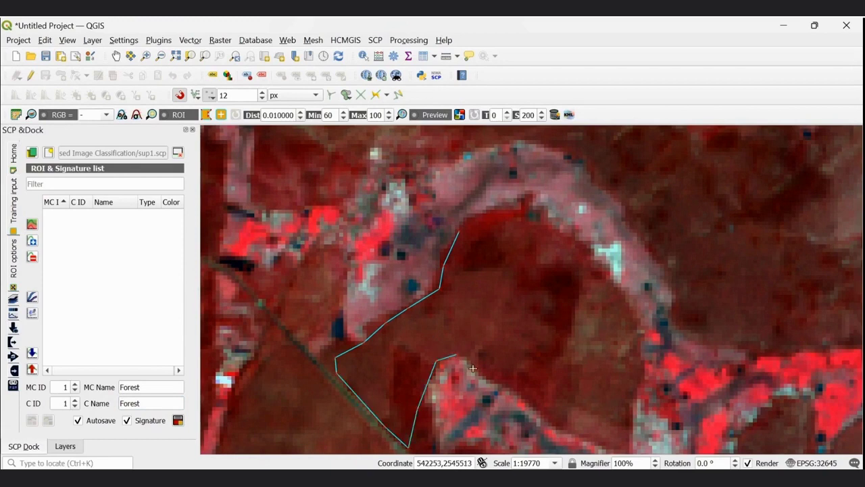
click(506, 383)
click(532, 409)
click(554, 422)
click(580, 426)
click(606, 423)
click(630, 382)
click(630, 337)
click(629, 300)
click(611, 278)
click(588, 259)
click(576, 237)
click(548, 227)
click(517, 218)
click(504, 212)
click(464, 213)
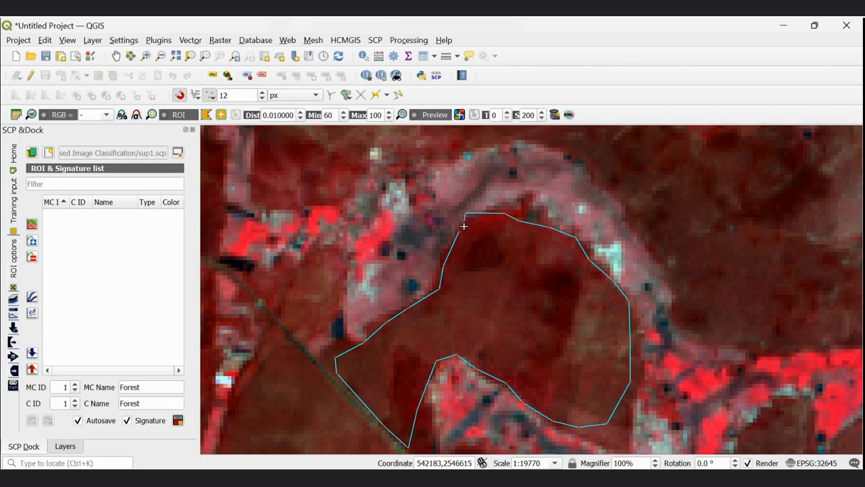
right_click(464, 226)
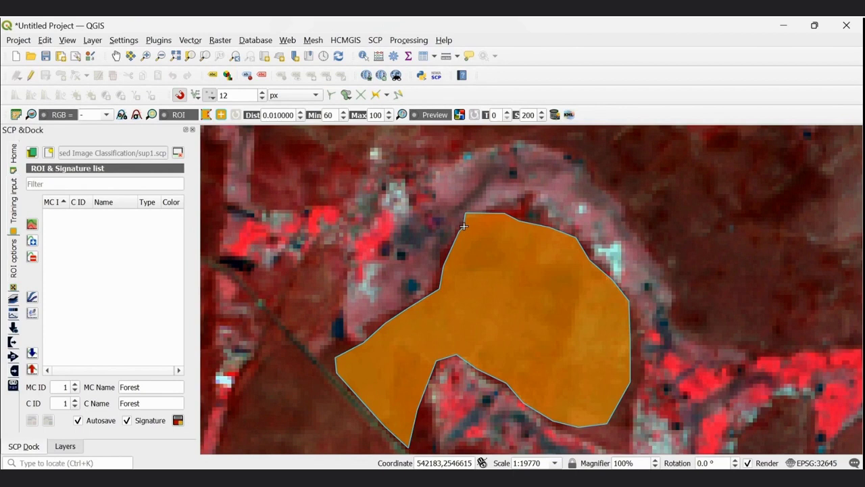
click(178, 421)
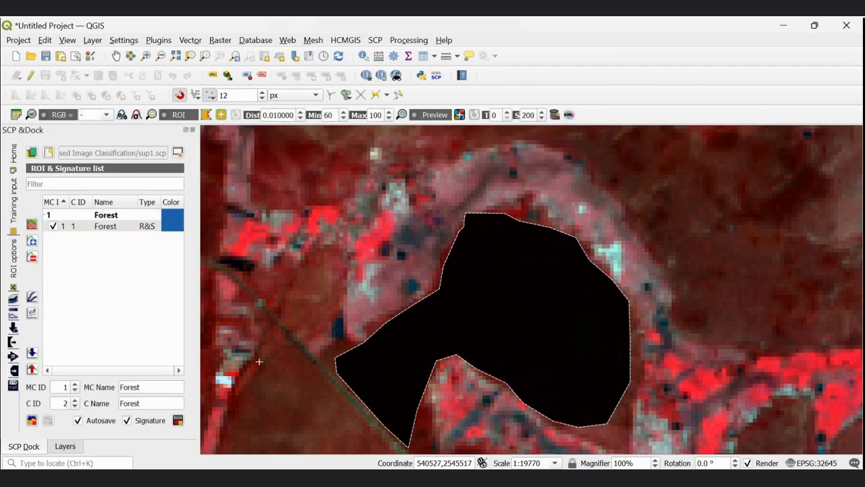
- Outline a second Forest ROI polygon on the red forest along the image's western edge and save it with its signature
scroll(621, 305, down, 3)
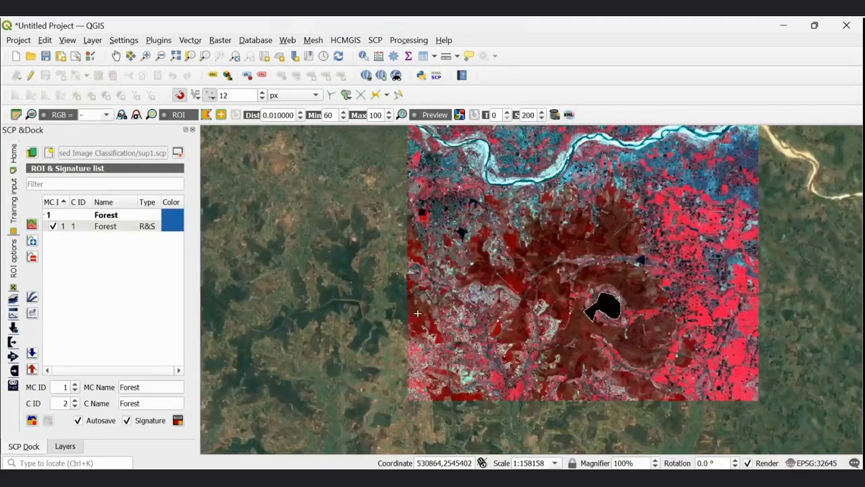
scroll(415, 313, up, 3)
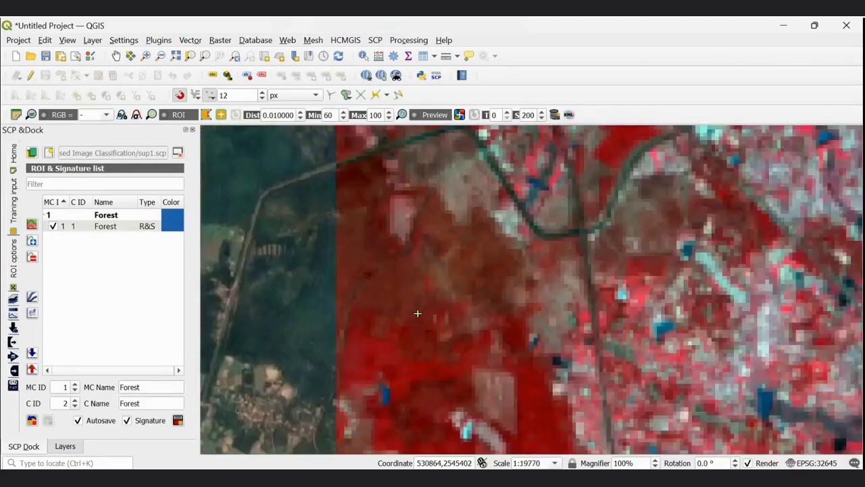
click(386, 274)
click(350, 311)
click(348, 380)
click(392, 377)
click(436, 356)
click(438, 297)
click(422, 272)
click(399, 268)
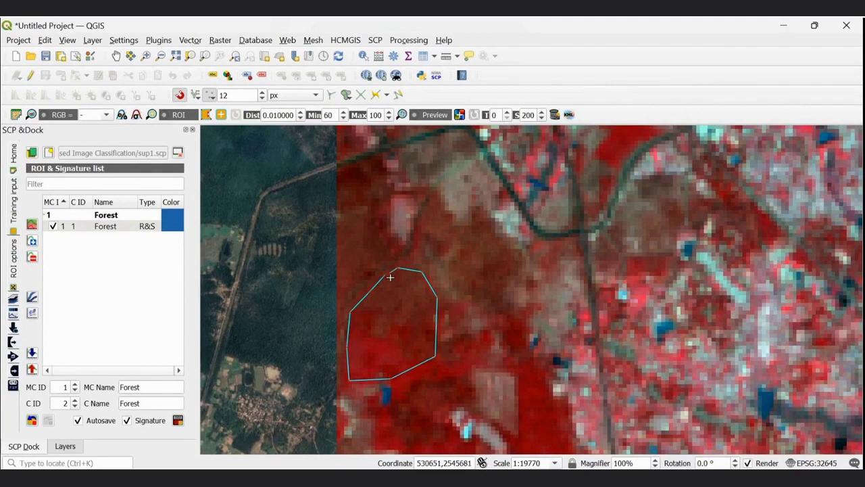
click(402, 279)
click(395, 291)
click(386, 278)
right_click(386, 262)
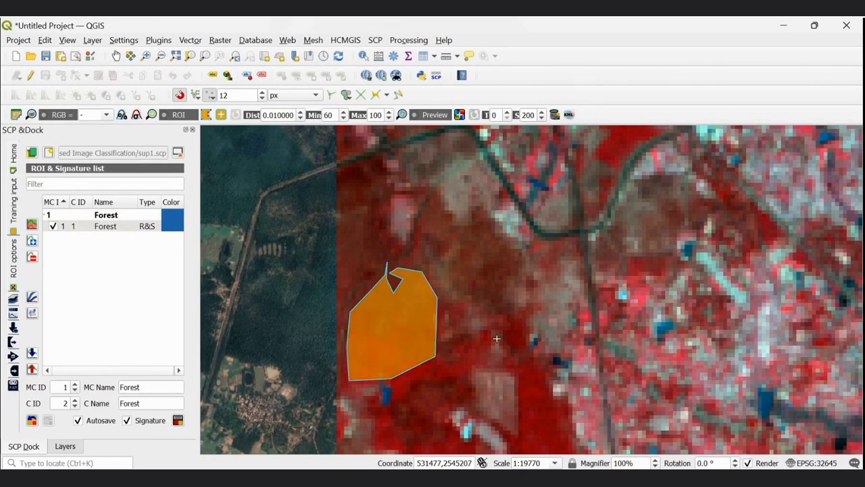
click(177, 420)
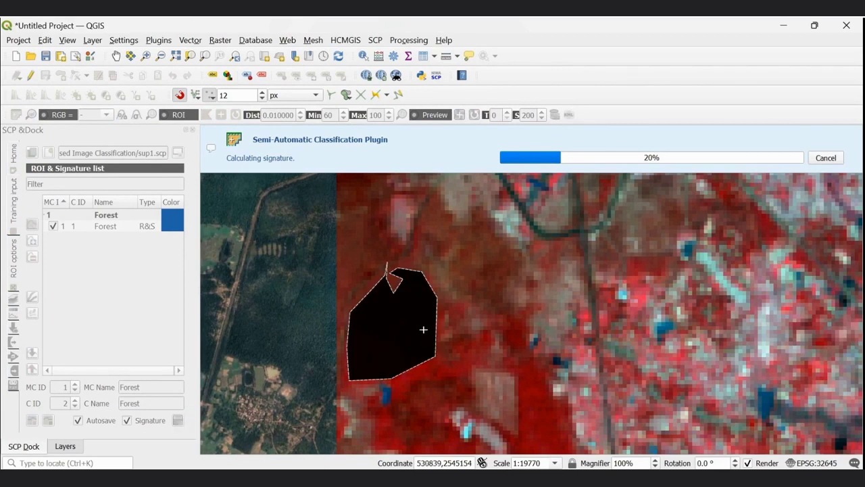
- Set up the cropland training class with macroclass ID 2, class ID 1 and Agri as both macroclass and class name
scroll(423, 329, down, 2)
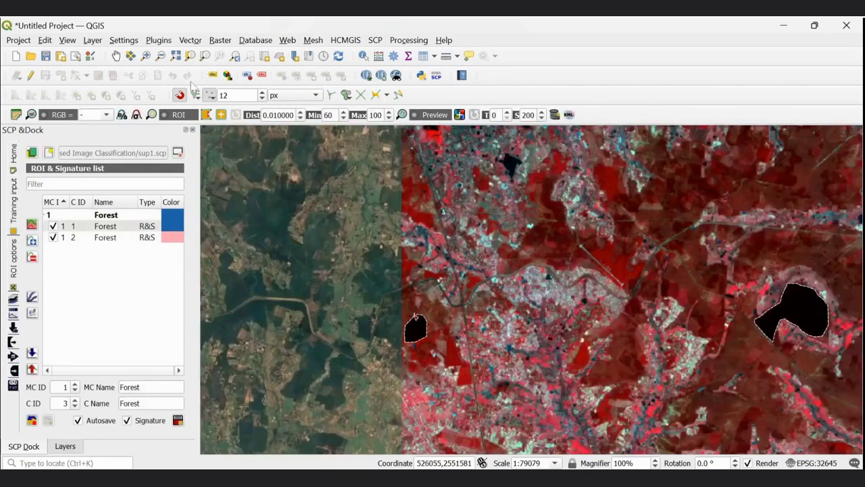
click(116, 55)
drag(664, 397, 250, 289)
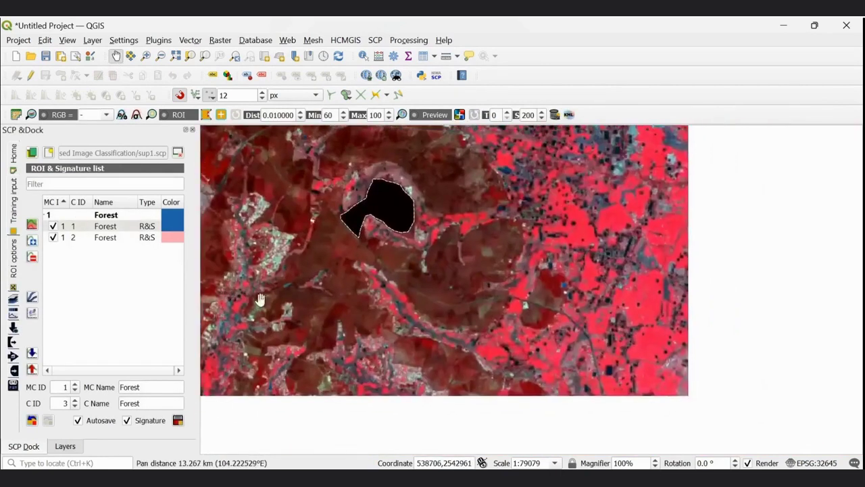
drag(630, 327, 421, 298)
scroll(450, 317, up, 1)
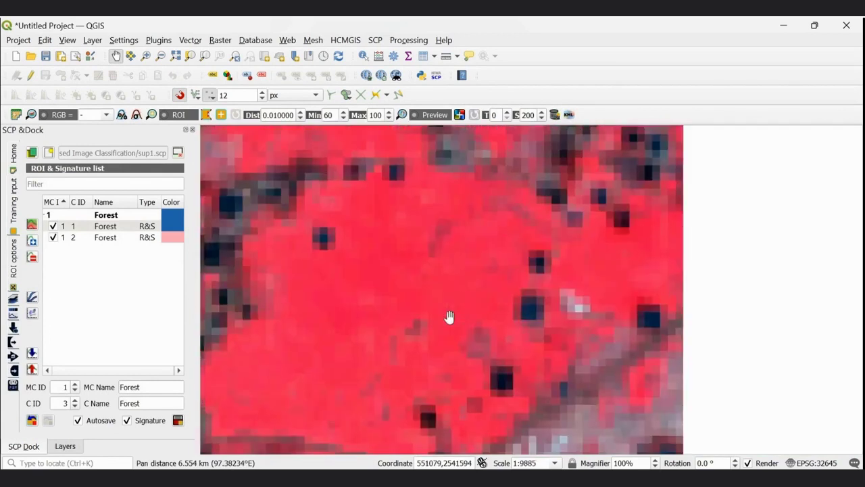
click(75, 383)
click(75, 407)
click(146, 387)
drag(126, 386, 141, 386)
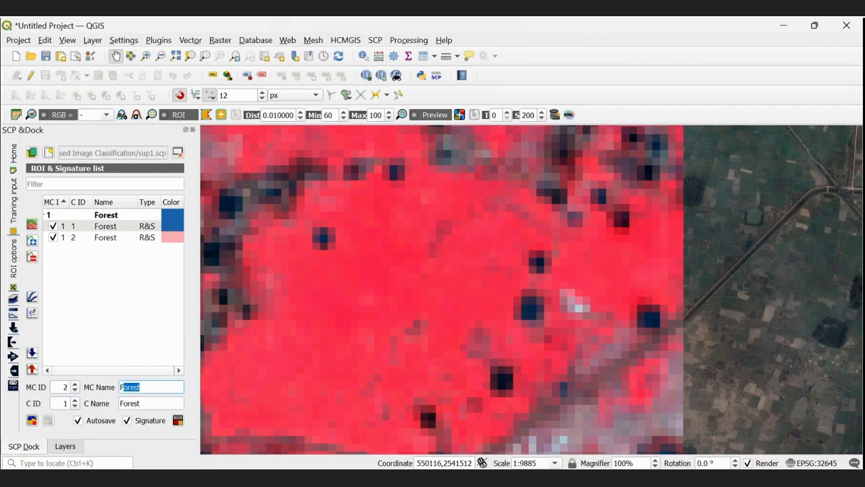
text(Agri)
key(Tab)
text(A)
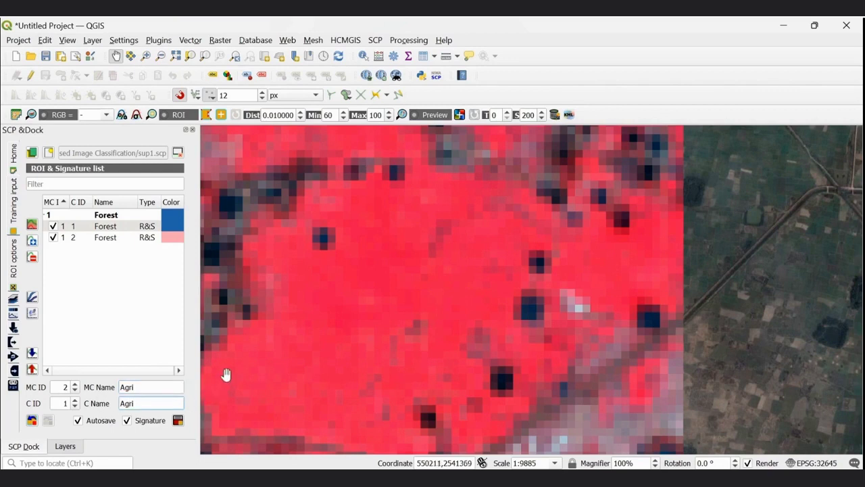
- Outline an oval Agri ROI polygon on the bright red cropland near the image's south-eastern corner and save it with its signature
click(206, 115)
click(365, 223)
click(278, 312)
click(253, 384)
click(258, 415)
click(275, 434)
click(328, 438)
click(366, 429)
click(433, 384)
click(468, 318)
click(477, 275)
click(476, 238)
click(458, 218)
click(391, 210)
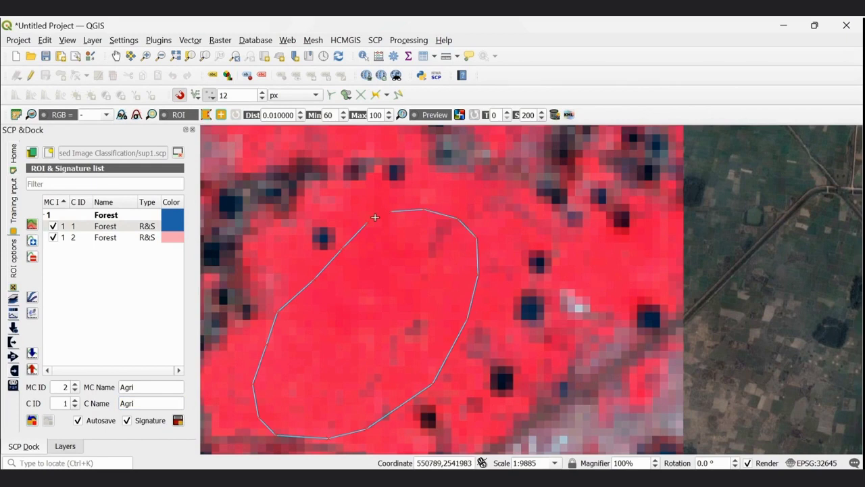
right_click(371, 221)
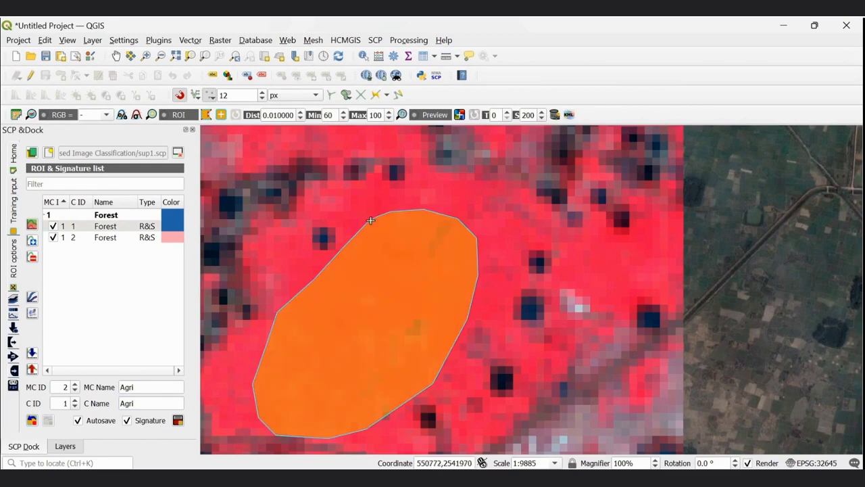
click(177, 419)
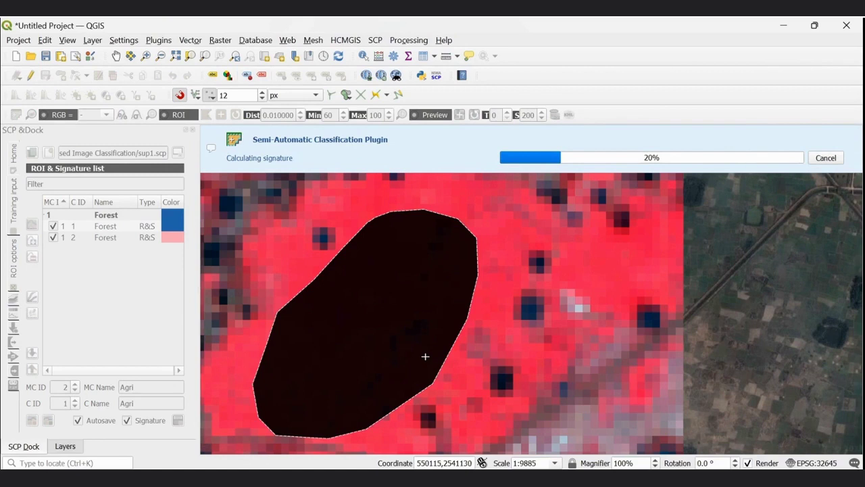
scroll(425, 356, down, 2)
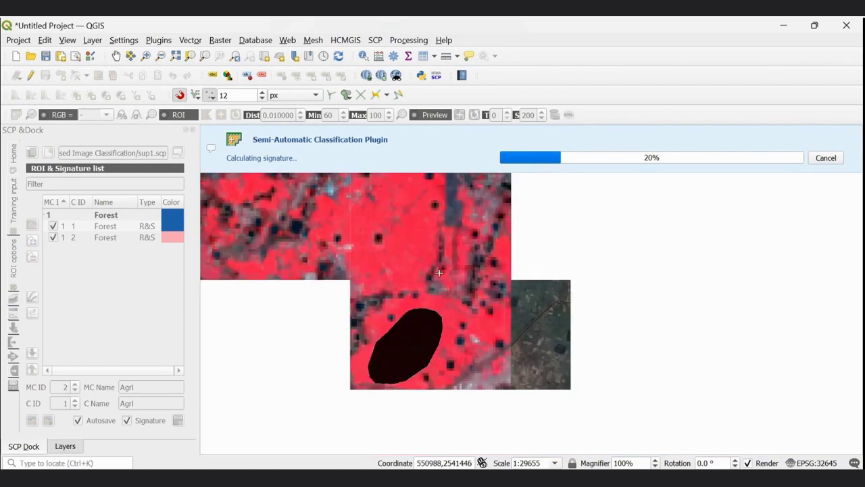
- Examine the Forest, Agri and Fallow samples in the signature list and where the ROI polygons lie across the image
scroll(438, 272, down, 2)
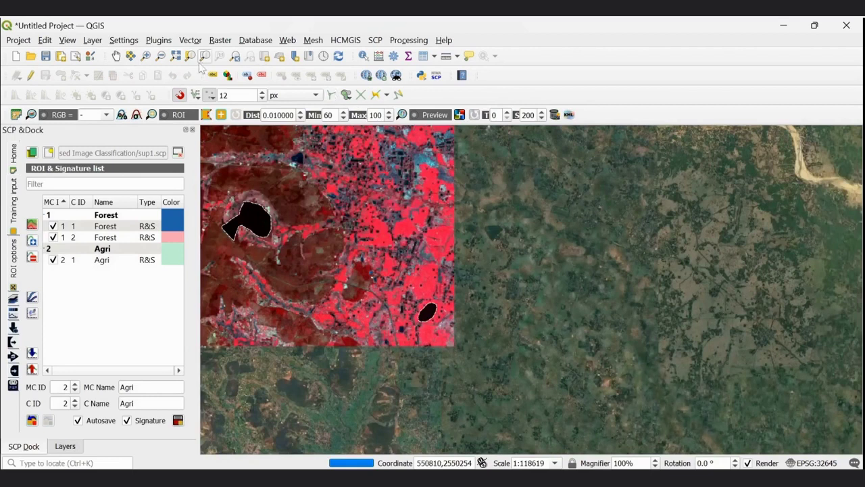
click(116, 56)
drag(318, 195, 599, 329)
drag(554, 216, 516, 228)
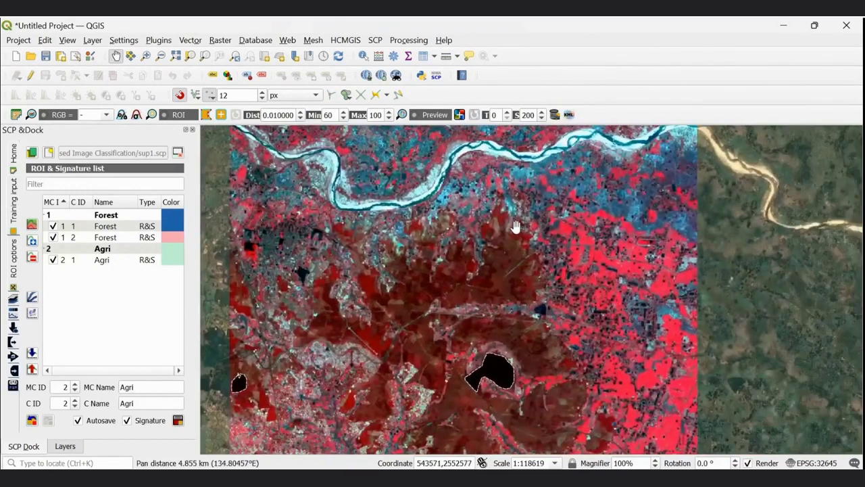
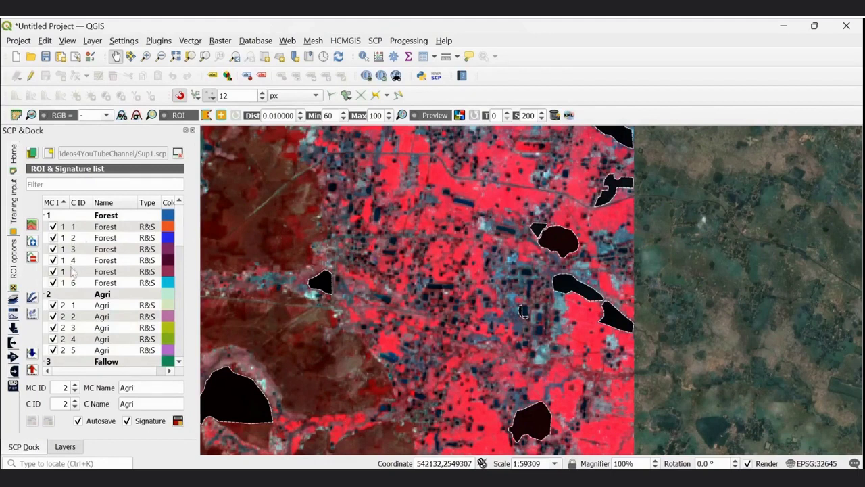
scroll(181, 235, down, 2)
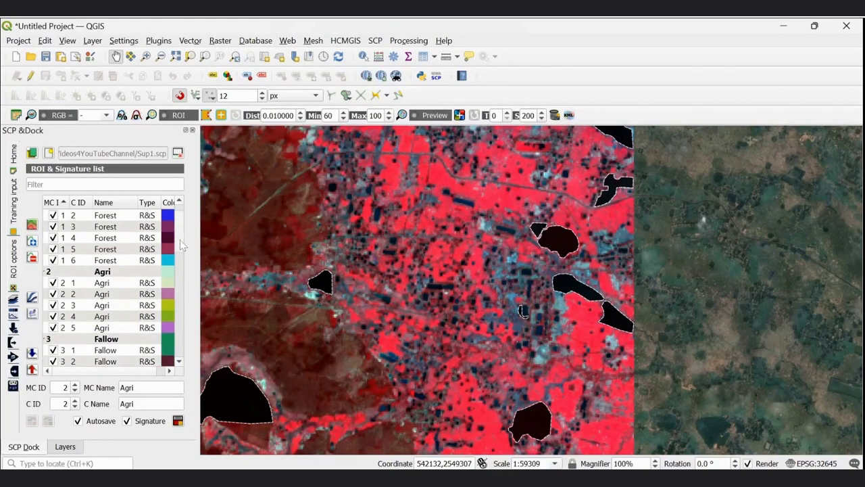
drag(299, 309, 360, 236)
drag(330, 301, 437, 252)
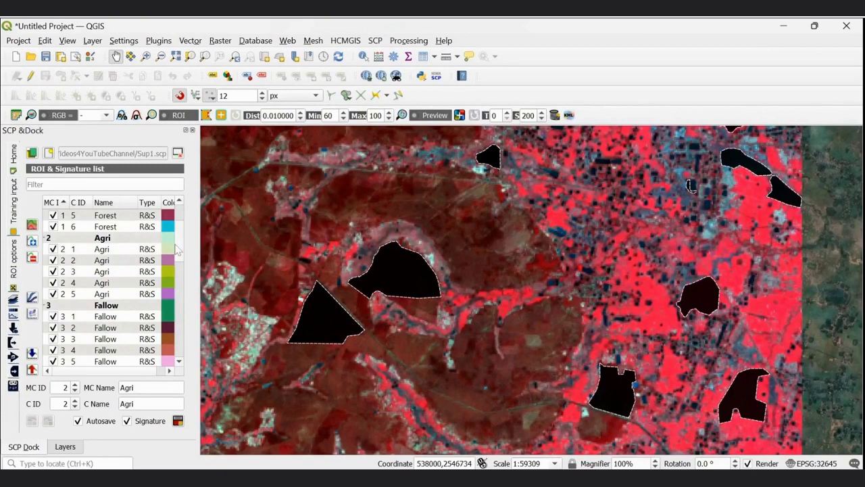
scroll(181, 251, down, 2)
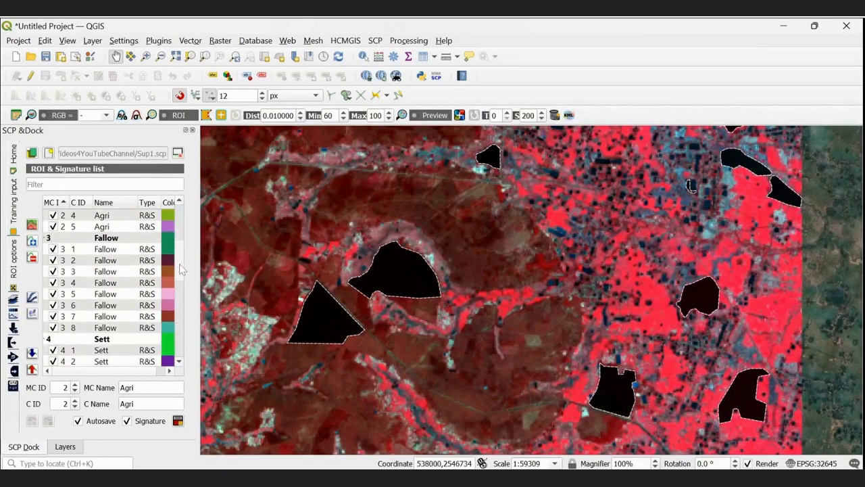
drag(475, 268, 570, 338)
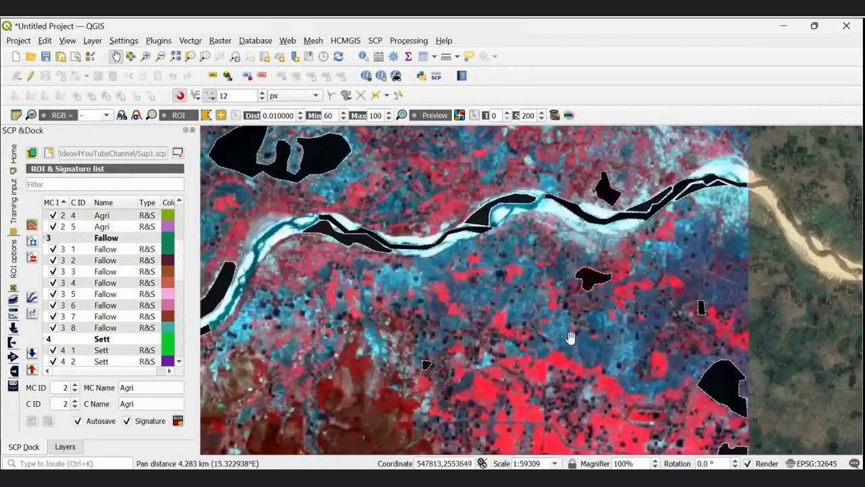
drag(453, 248, 409, 304)
drag(309, 286, 540, 272)
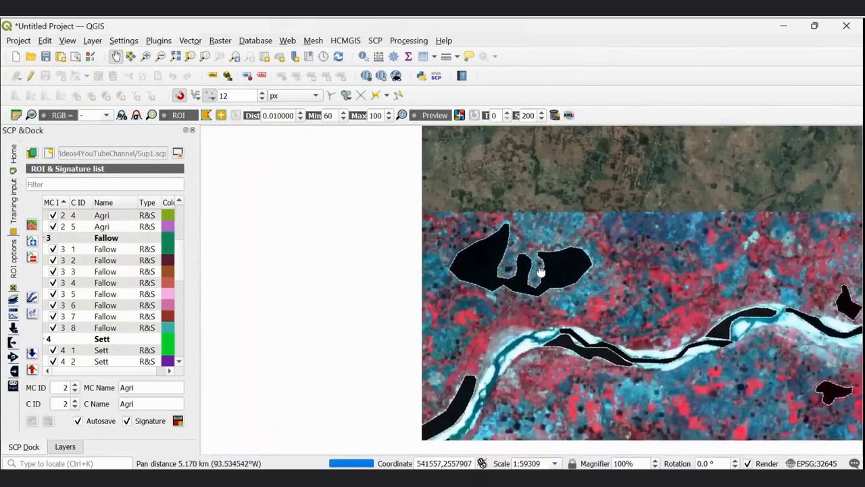
- Compare the image along the northern river with the ROI overlay hidden and shown, following the bend south-westward
click(173, 117)
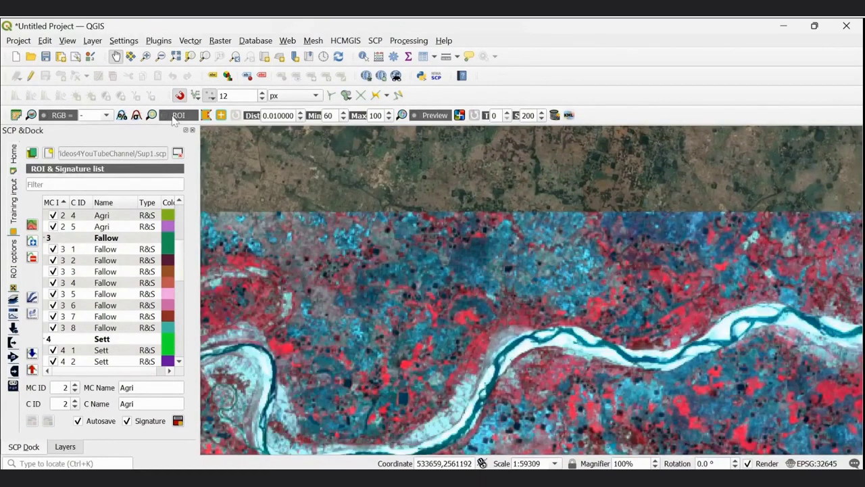
click(173, 116)
click(173, 117)
click(173, 117)
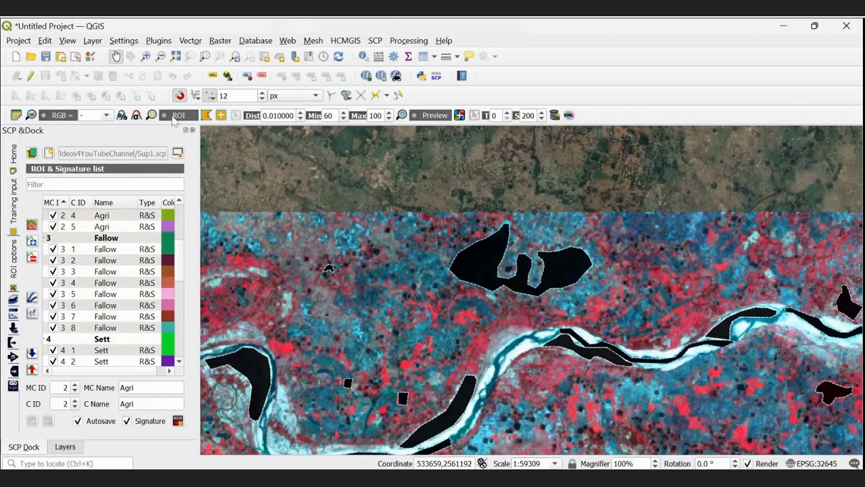
drag(353, 344, 490, 170)
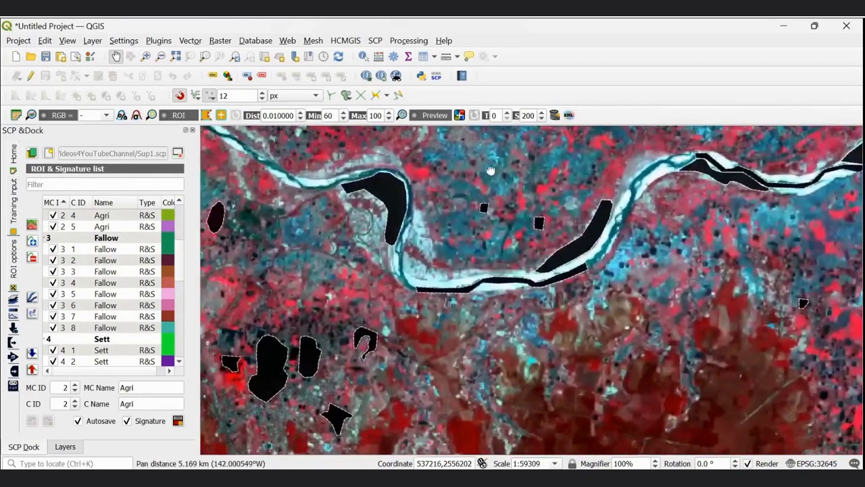
drag(343, 326, 430, 259)
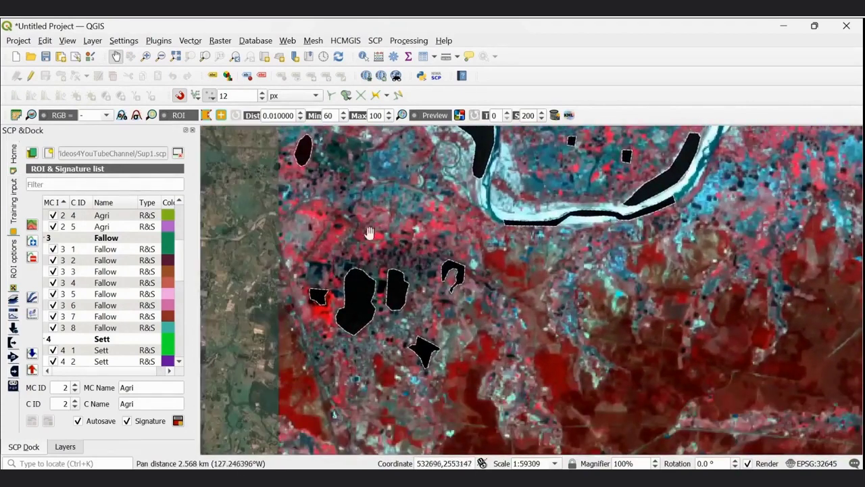
- Compare the dark ROI patches south-west of the river with the imagery underneath and review the Sett and Water samples in the list
click(190, 119)
click(190, 118)
click(190, 118)
click(190, 118)
scroll(125, 308, down, 3)
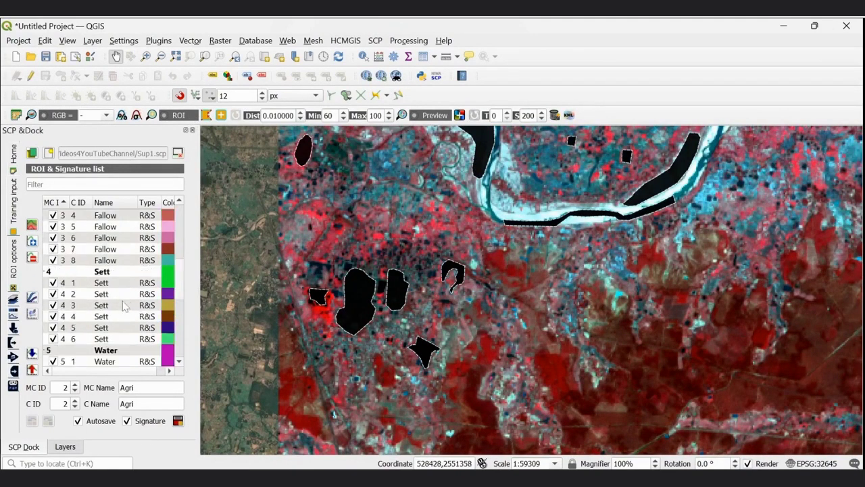
scroll(125, 306, down, 1)
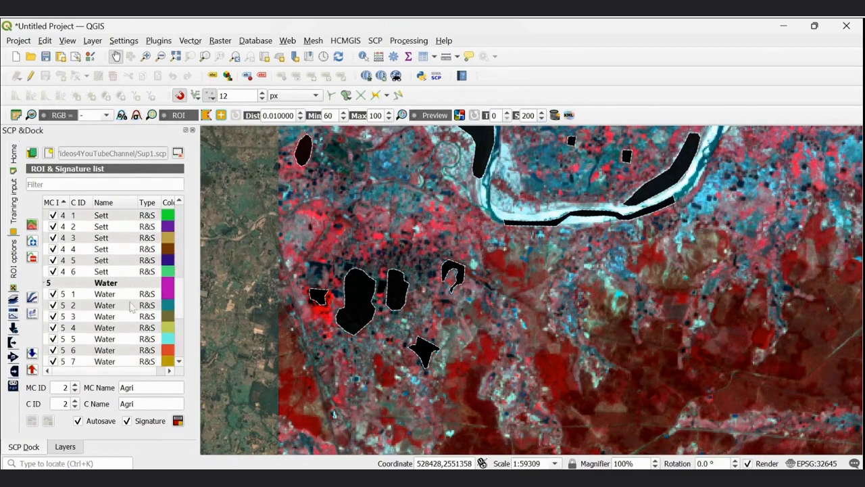
scroll(317, 304, up, 1)
drag(606, 297, 511, 247)
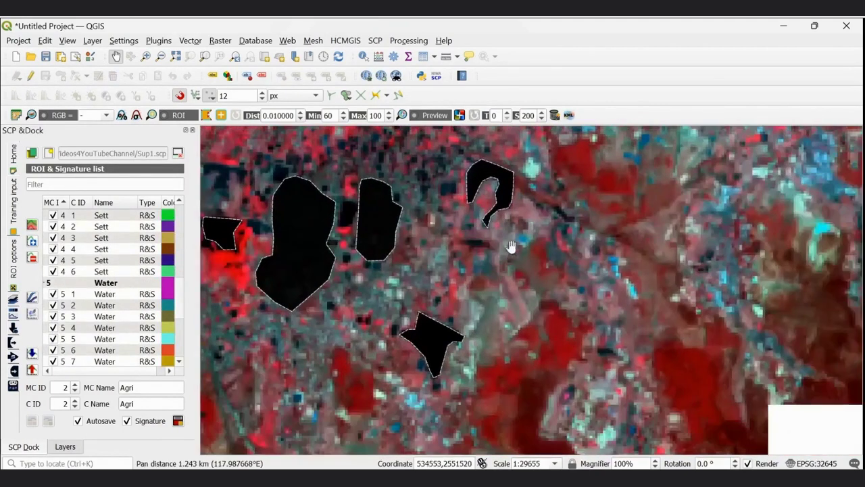
scroll(476, 355, up, 1)
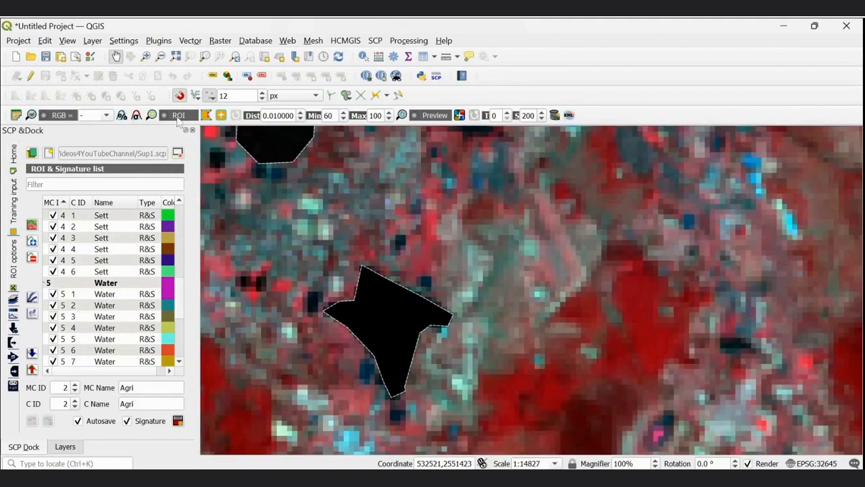
- Inspect the pixels beneath the star-shaped ROI by hiding and showing the overlay, and review the Wtr2 and Fallow2 samples
click(179, 116)
click(179, 117)
click(179, 117)
click(179, 117)
scroll(165, 294, down, 3)
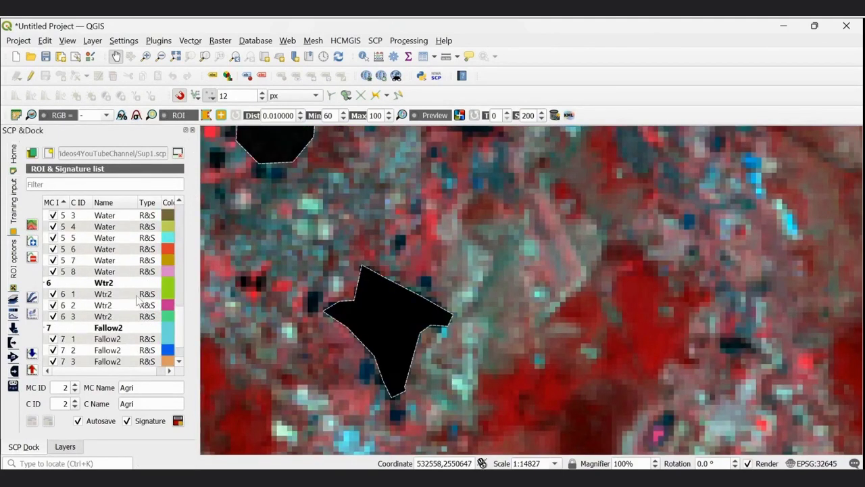
- Inspect the river channel beneath the narrow ROI by hiding and showing the overlay, and review the rest of the Fallow2 samples
mouse_move(439, 235)
mouse_down()
mouse_move(406, 419)
mouse_move(423, 365)
mouse_move(418, 344)
mouse_move(233, 356)
mouse_up()
drag(473, 326, 433, 325)
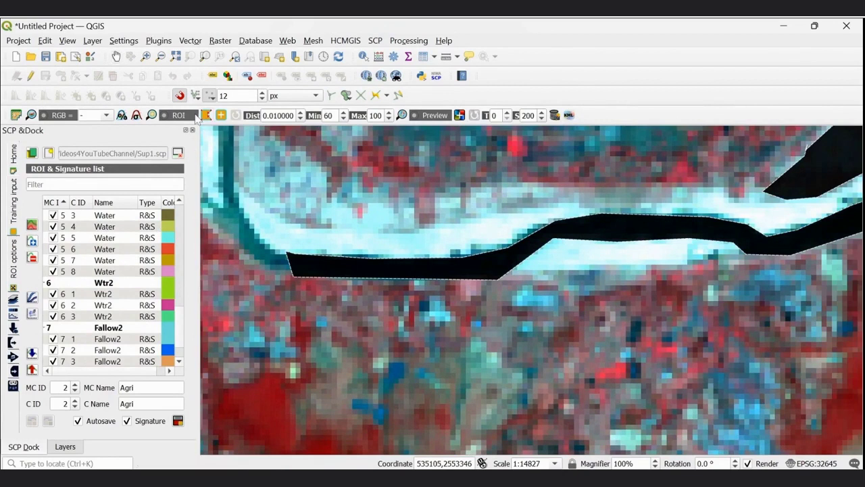
click(182, 116)
click(181, 117)
click(181, 116)
click(182, 116)
scroll(87, 338, down, 1)
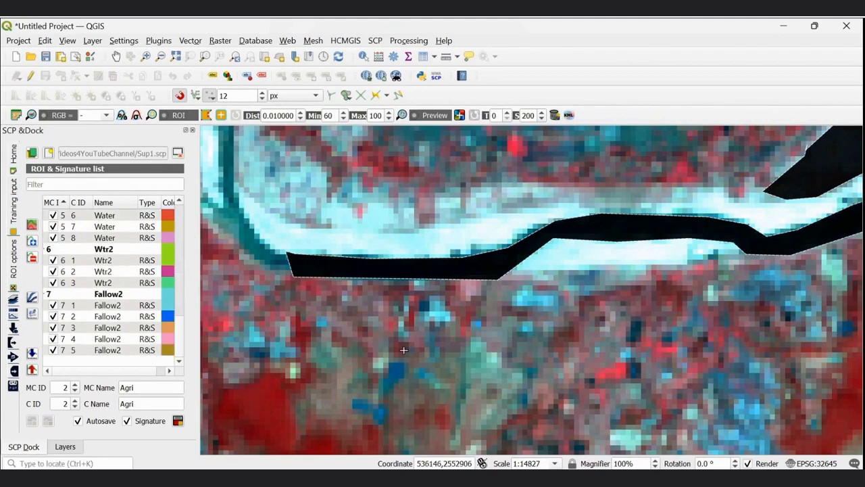
- Examine the broad ROI on the inner side of the river bend with the overlay hidden and shown
click(115, 56)
drag(399, 309, 291, 386)
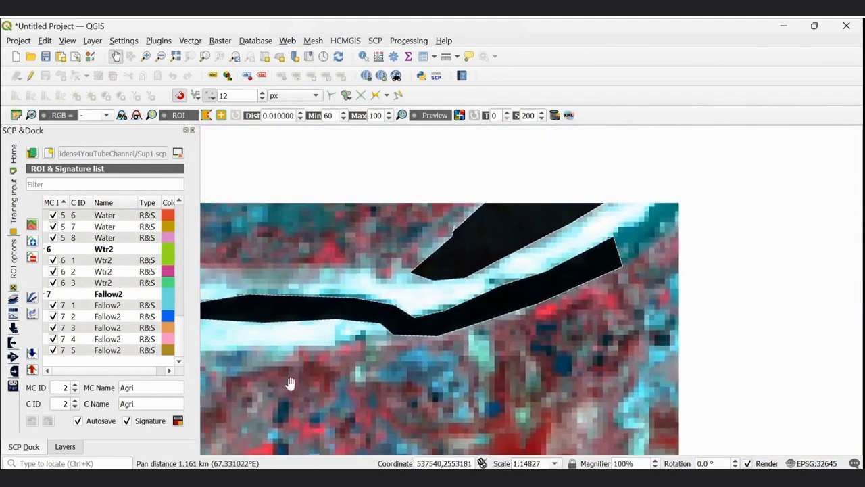
drag(521, 255, 359, 354)
drag(512, 216, 516, 271)
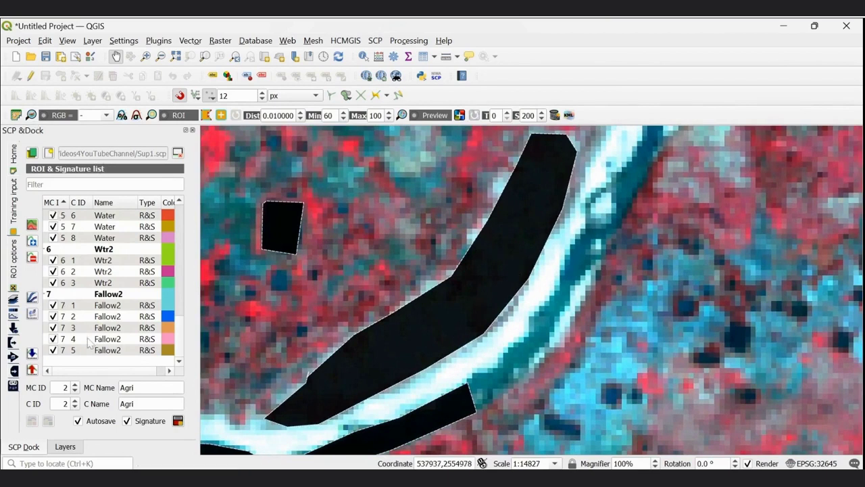
click(182, 116)
click(180, 116)
click(180, 116)
click(180, 116)
- Generate a classification preview just south of the river in the image's north-eastern part, inspect it up close, and remove it
scroll(383, 253, down, 3)
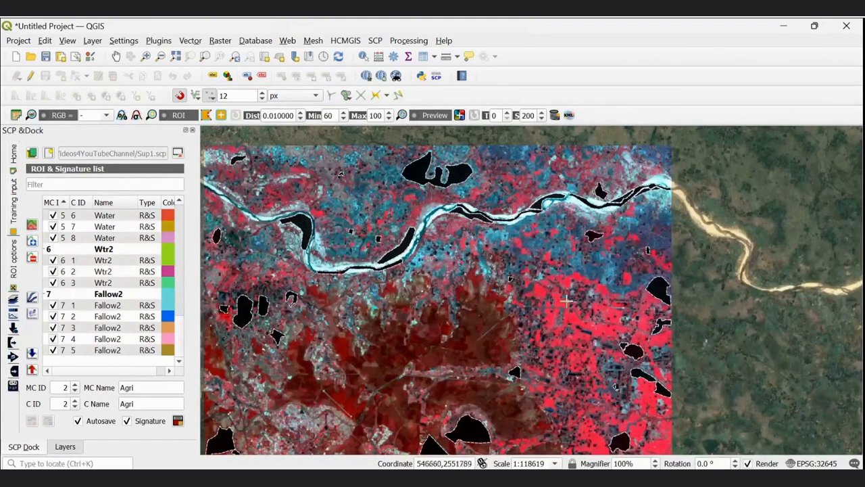
click(573, 267)
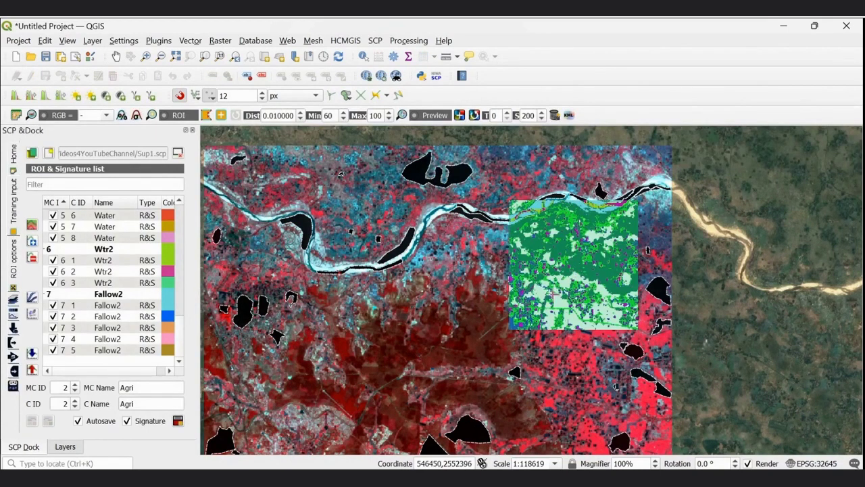
scroll(554, 294, up, 1)
scroll(553, 293, down, 1)
scroll(553, 292, up, 1)
scroll(553, 292, down, 1)
scroll(543, 225, up, 1)
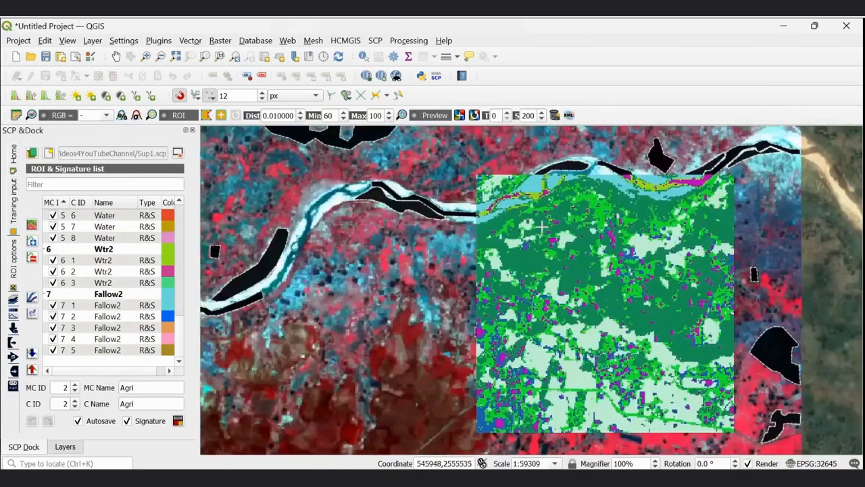
scroll(543, 228, down, 1)
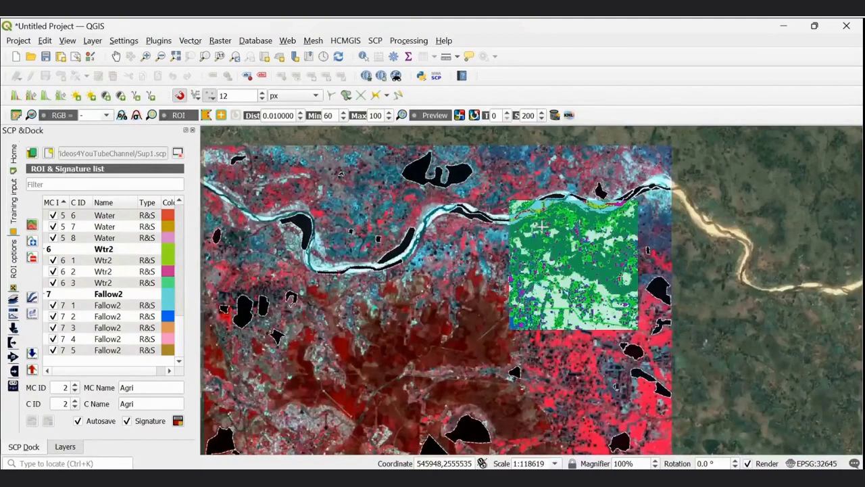
click(555, 116)
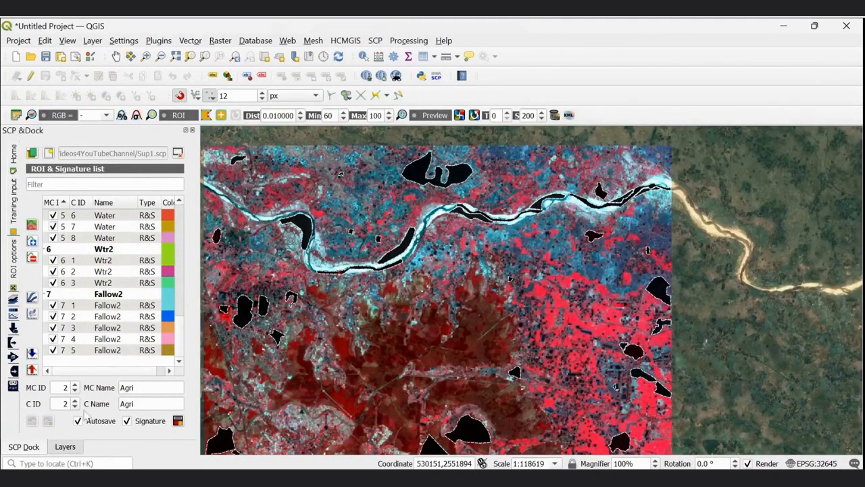
- Open the plugin's band processing Classification tool and enable the classification report for the output
click(65, 447)
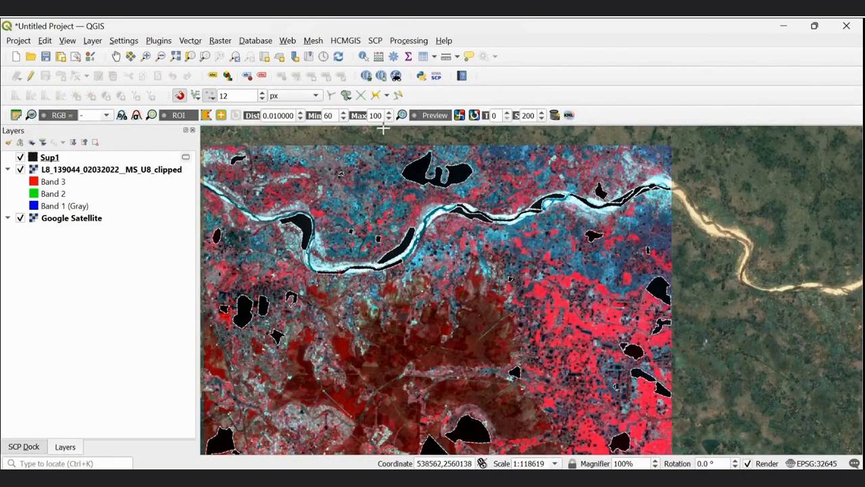
click(375, 41)
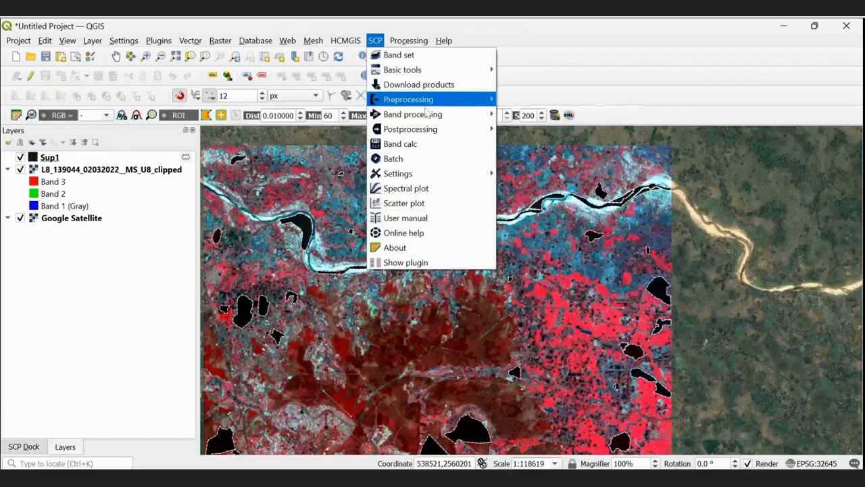
mouse_move(426, 116)
click(531, 131)
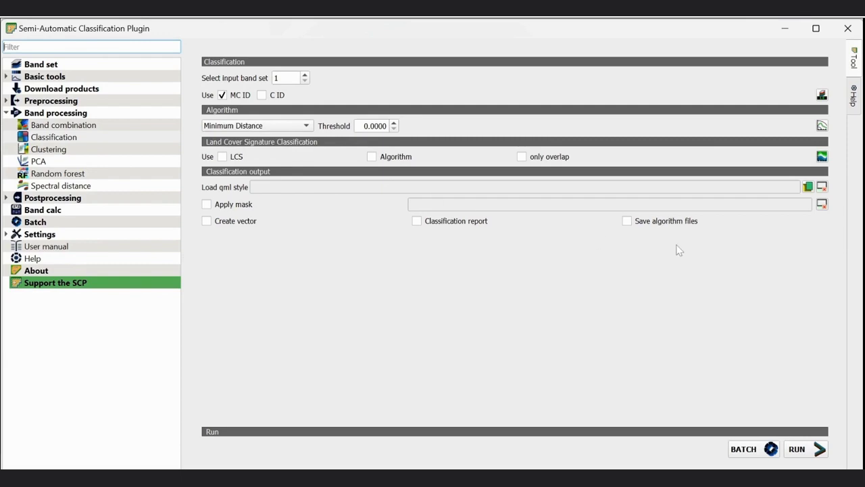
click(417, 221)
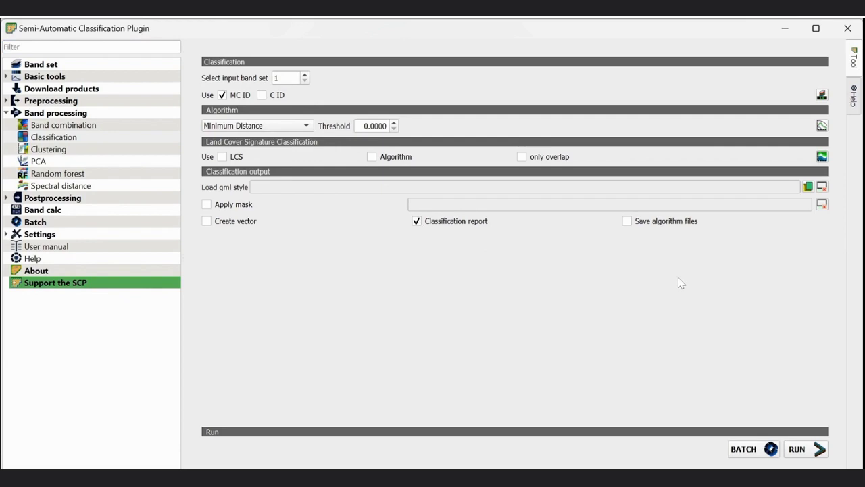
- Run the classification, saving the output as TIF file Sup11 in the folder 31. 03052023_QGIS Tutorial_15_Supervised Image Classification
click(804, 451)
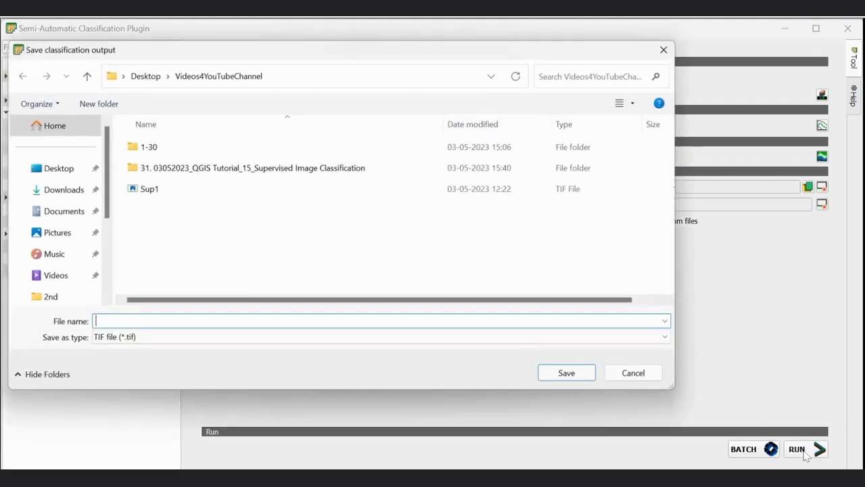
double_click(174, 166)
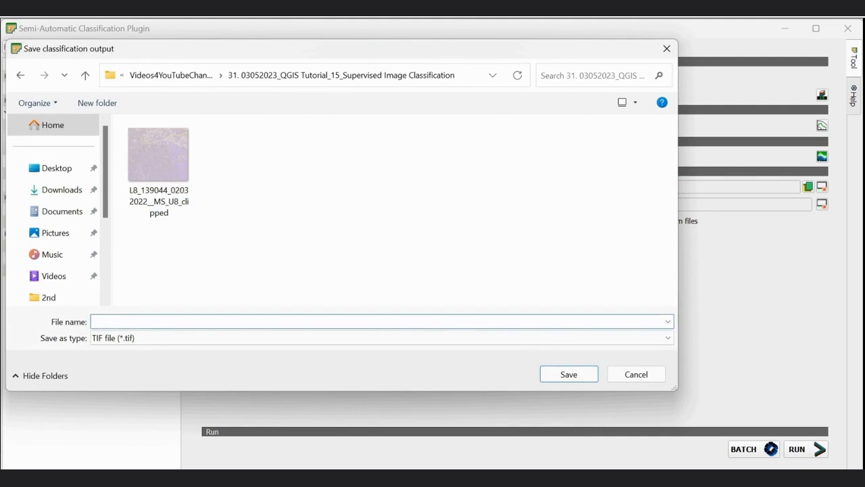
text(Sup)
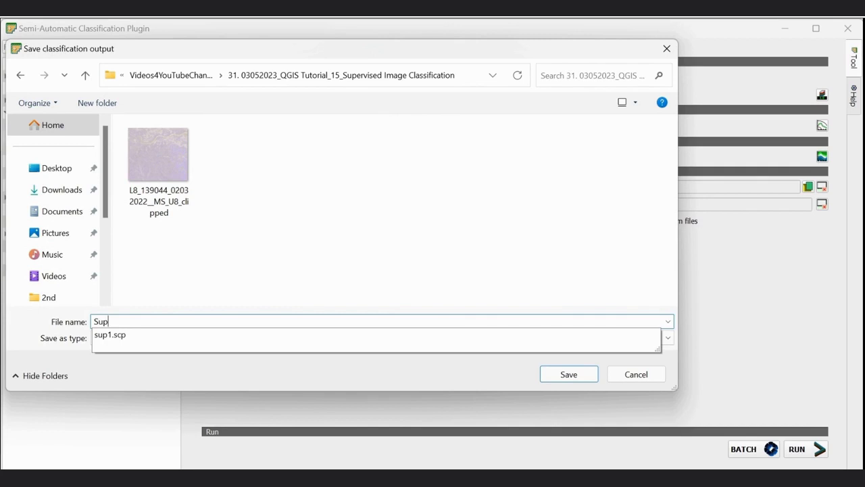
text(11)
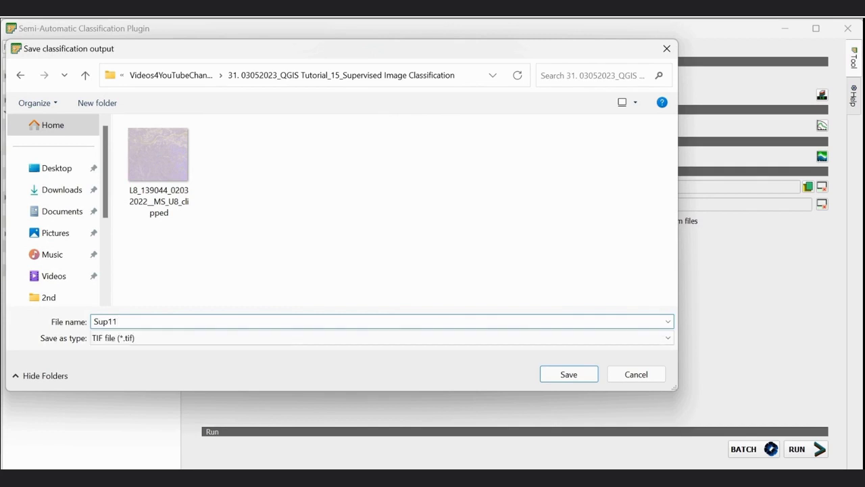
click(558, 377)
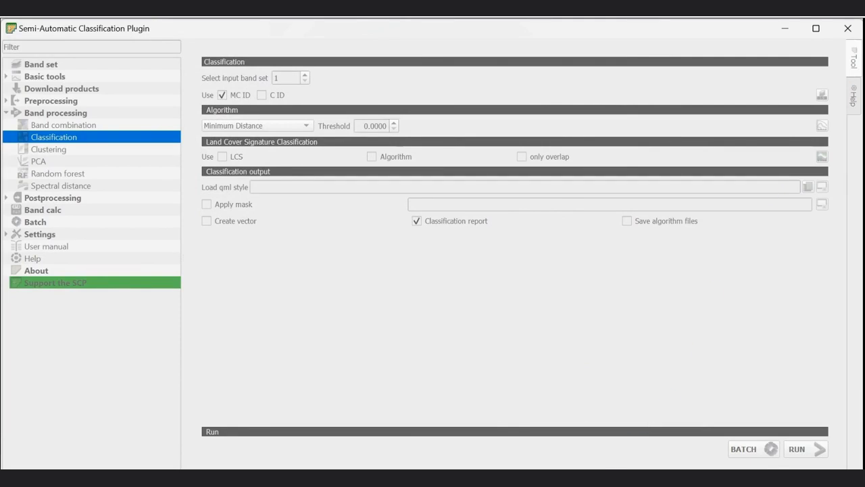
- Return to the main map window, hide the Google Satellite layer, and expand the Sup11 layer's class legend
mouse_move(606, 481)
click(584, 448)
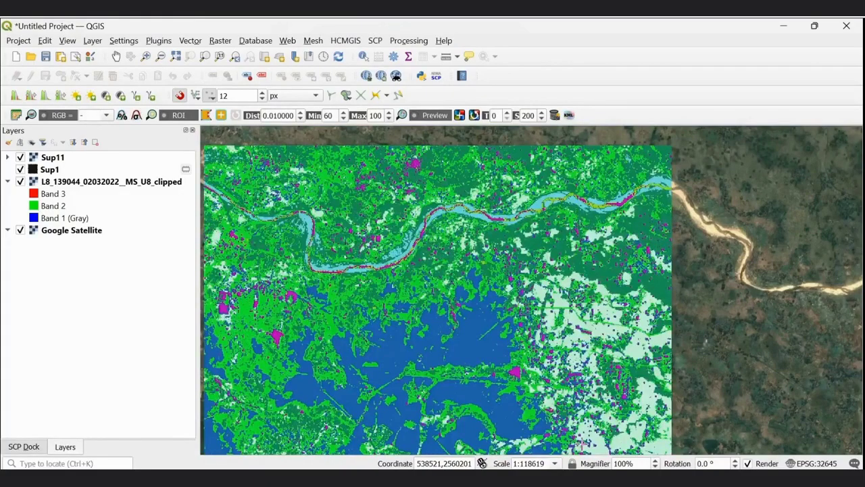
click(116, 56)
drag(401, 373, 450, 290)
click(20, 231)
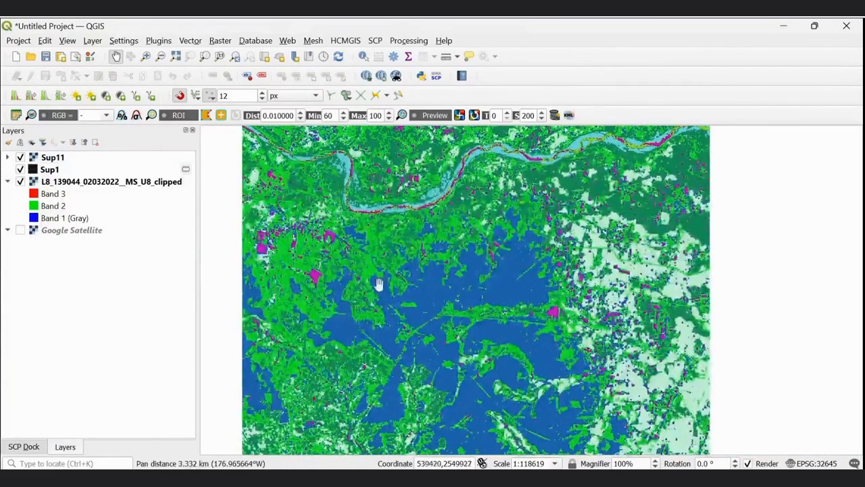
click(8, 158)
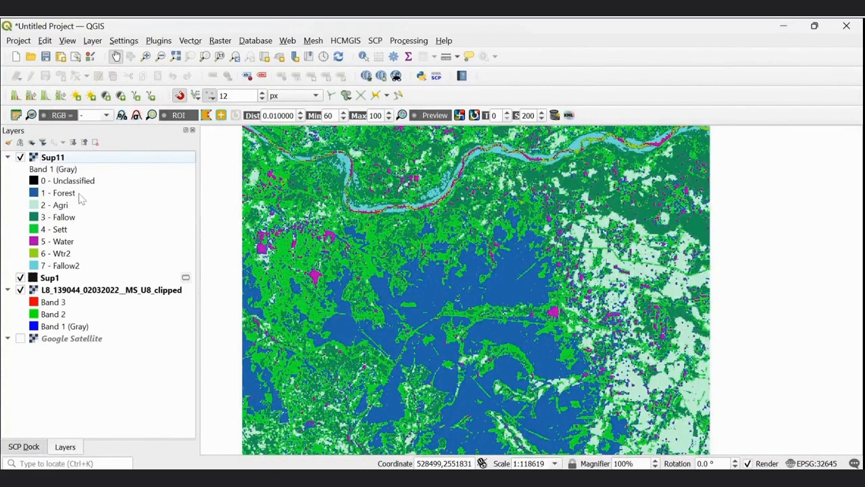
- Open the Sup11 layer's symbology and set the 1 - Forest class colour to green #38ac47
click(64, 181)
double_click(65, 194)
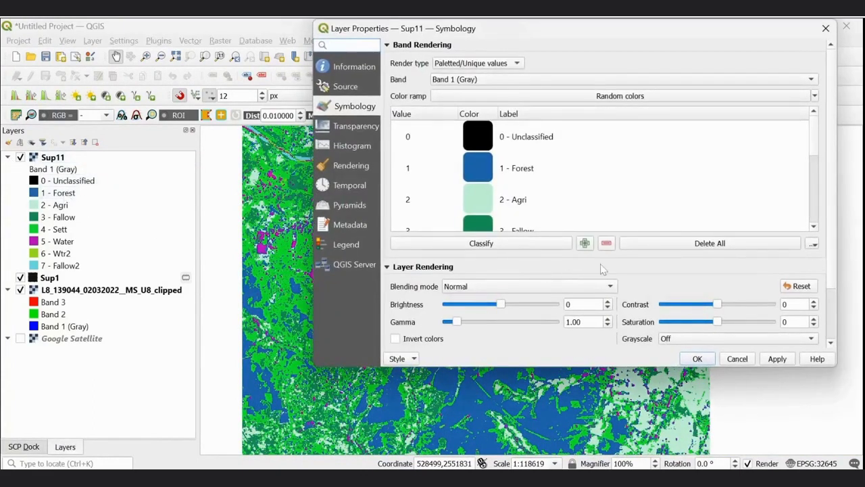
click(482, 175)
double_click(481, 174)
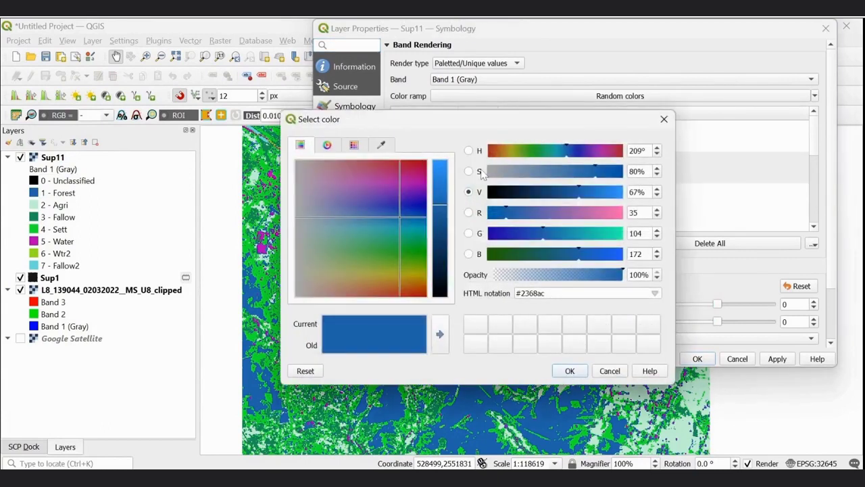
click(384, 249)
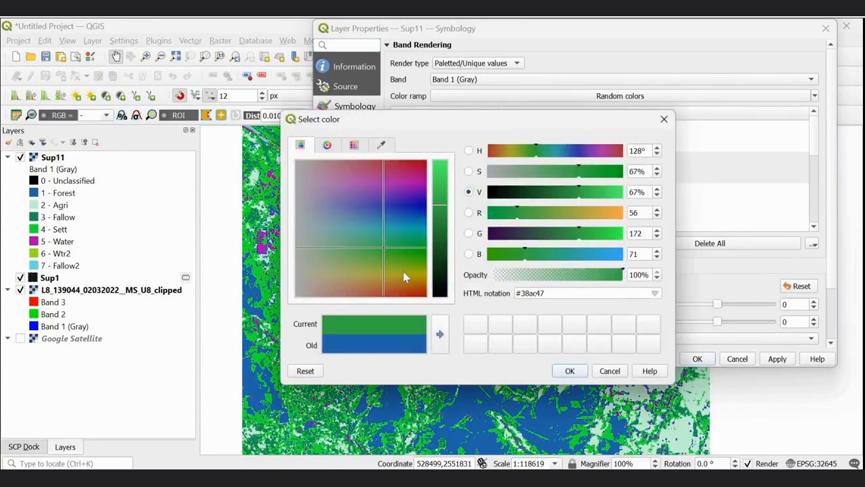
click(571, 371)
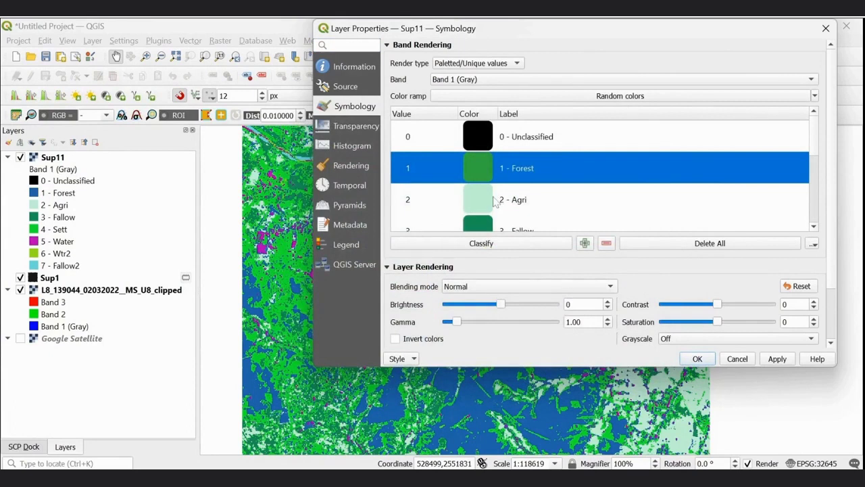
- Recolour the 2 - Agri class yellow and the 3 - Fallow class grey-brown #96917c
double_click(481, 200)
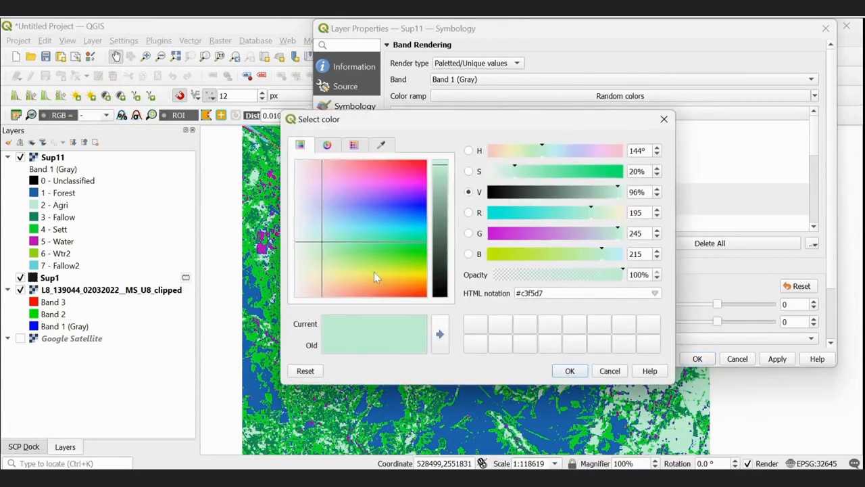
click(374, 272)
click(570, 370)
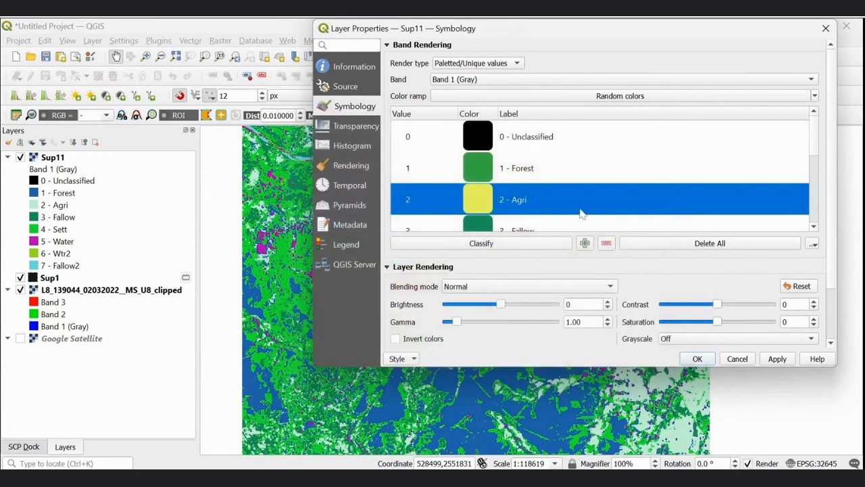
scroll(581, 206, down, 1)
double_click(485, 140)
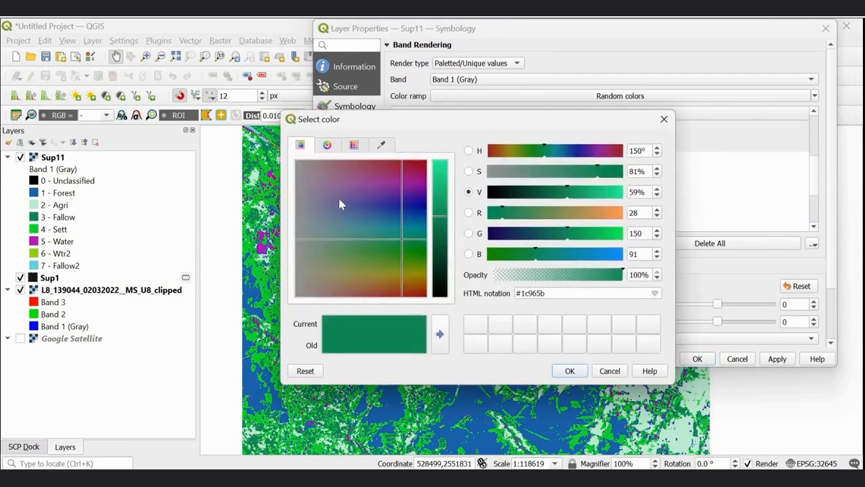
click(317, 277)
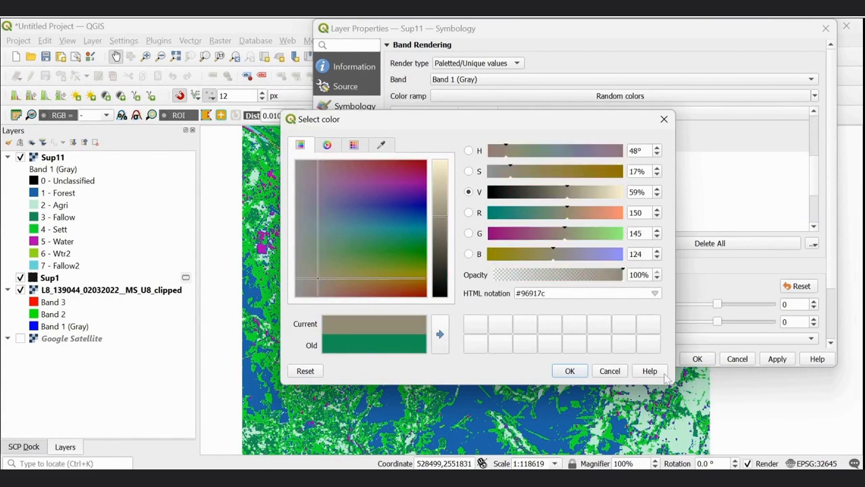
click(570, 371)
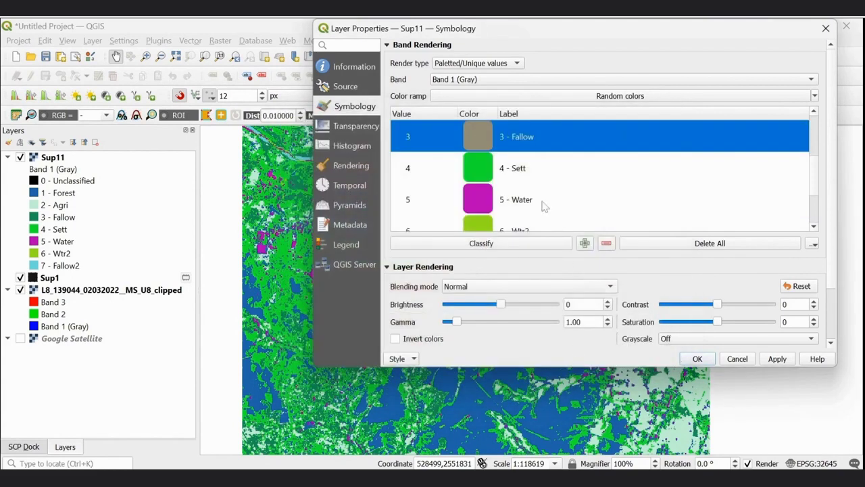
- Recolour the 4 - Sett class pinkish red and the 5 - Water class dark blue
double_click(491, 174)
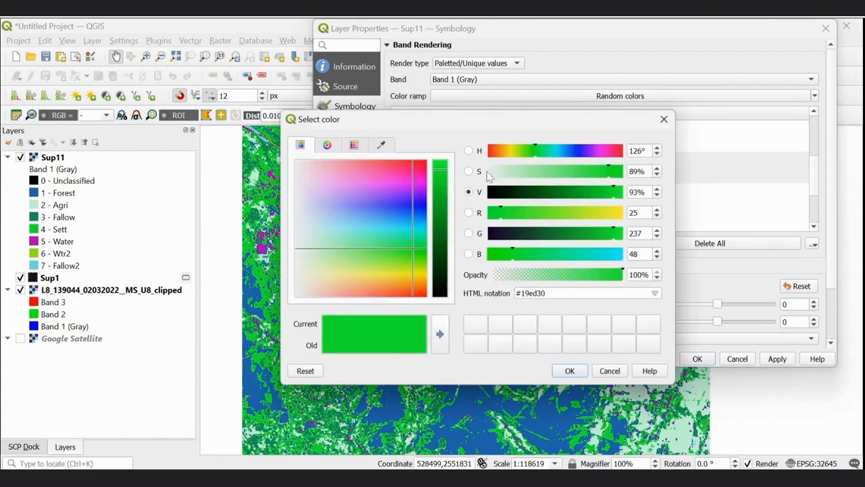
click(416, 166)
click(570, 371)
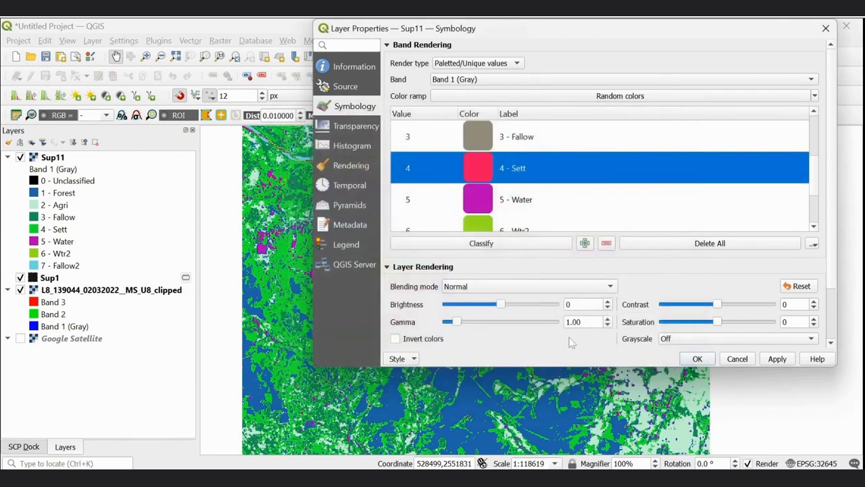
double_click(481, 202)
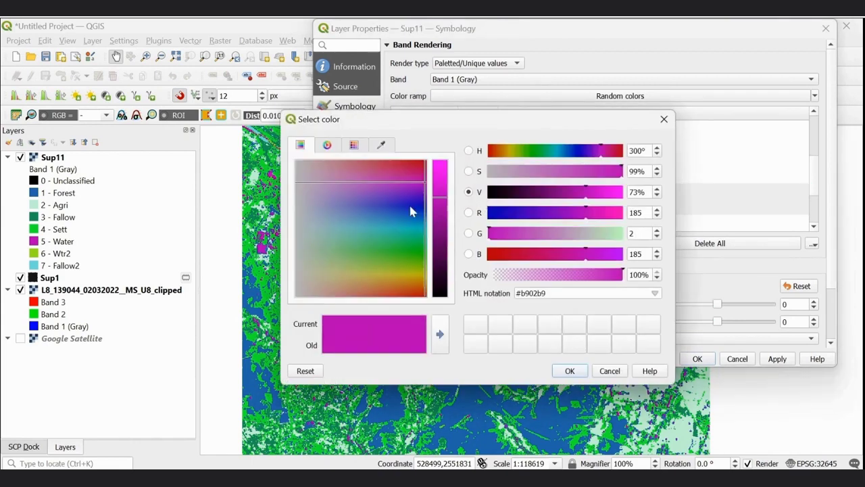
click(410, 205)
click(569, 371)
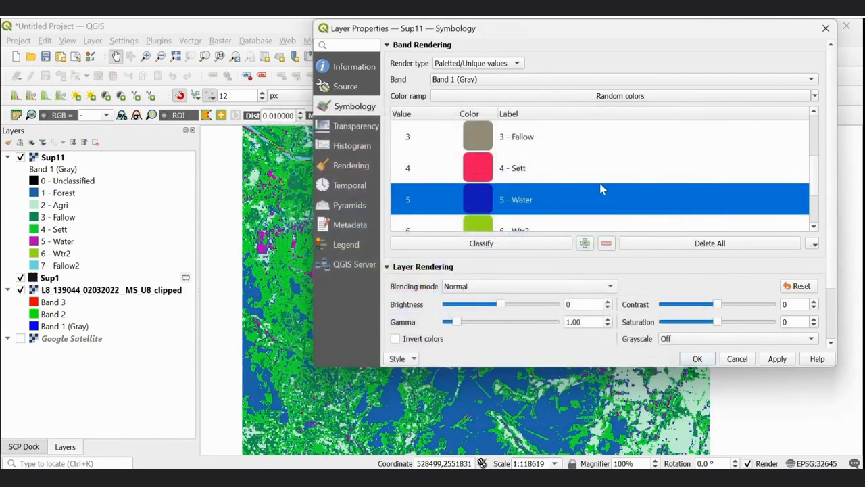
- Set the 6 - Wtr2 class colour to turquoise #3de3d8
scroll(602, 189, down, 1)
double_click(483, 175)
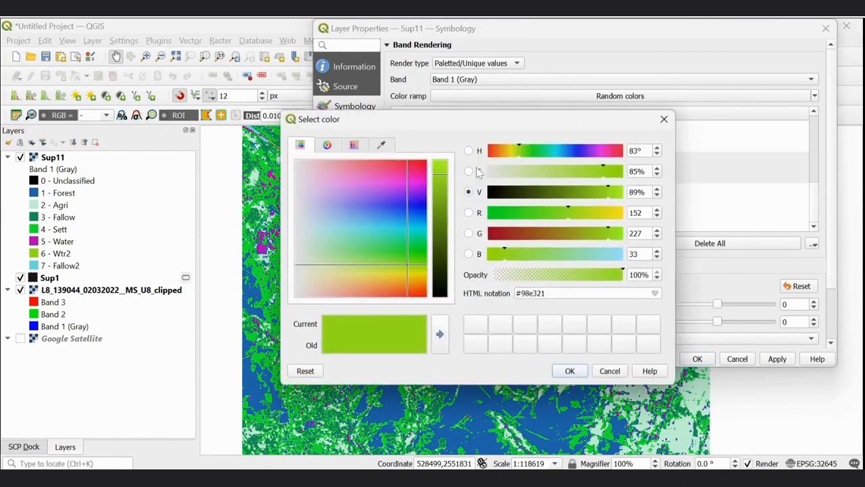
click(392, 230)
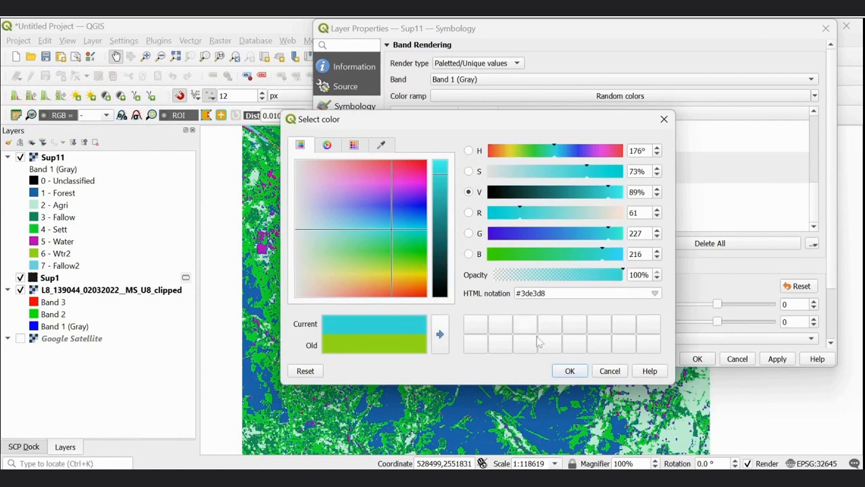
click(569, 371)
- Set the 7 - Fallow2 class colour to pale grey-green #d6dfc7 and apply the symbology to the Sup11 layer
double_click(482, 200)
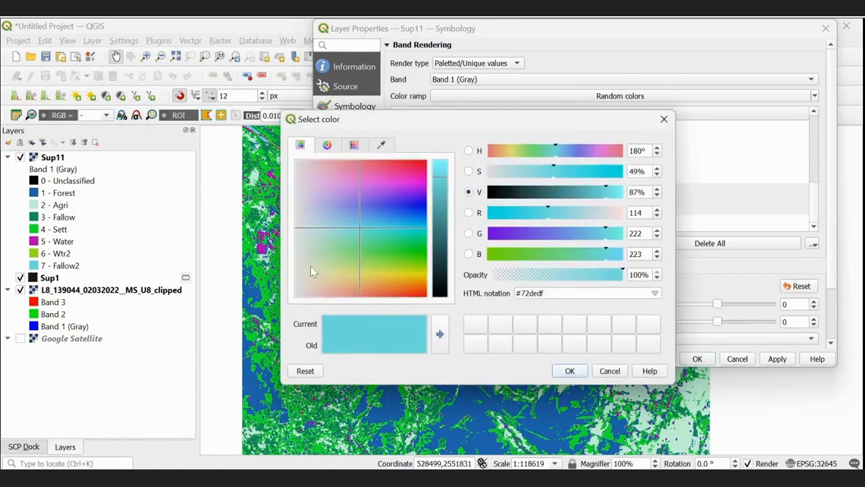
click(310, 266)
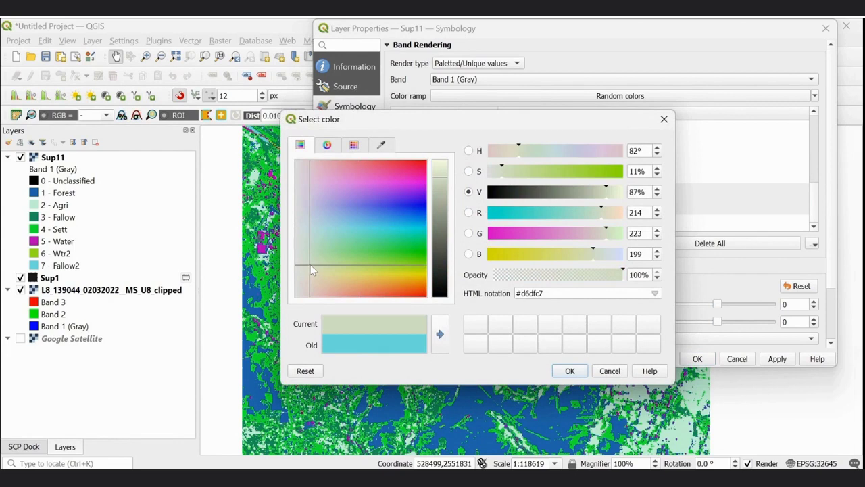
click(570, 371)
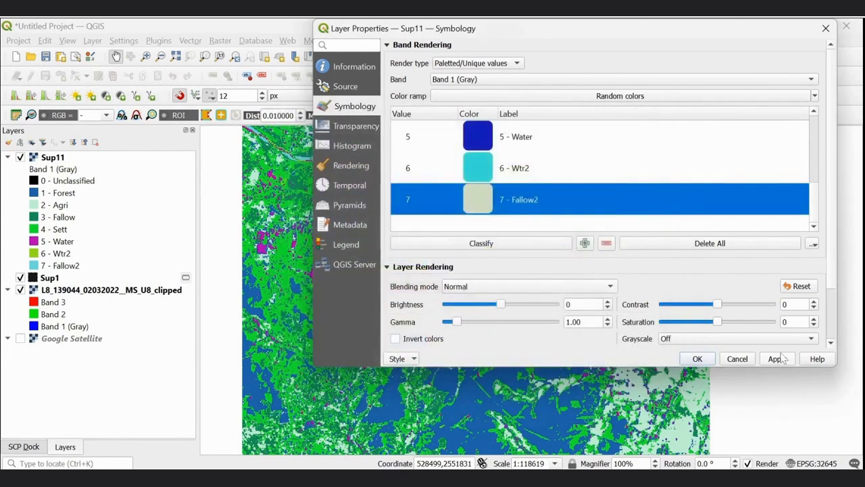
click(778, 359)
click(703, 359)
- Examine the recoloured classification across the forest, farmland, settlement, water body and river areas
scroll(551, 295, down, 1)
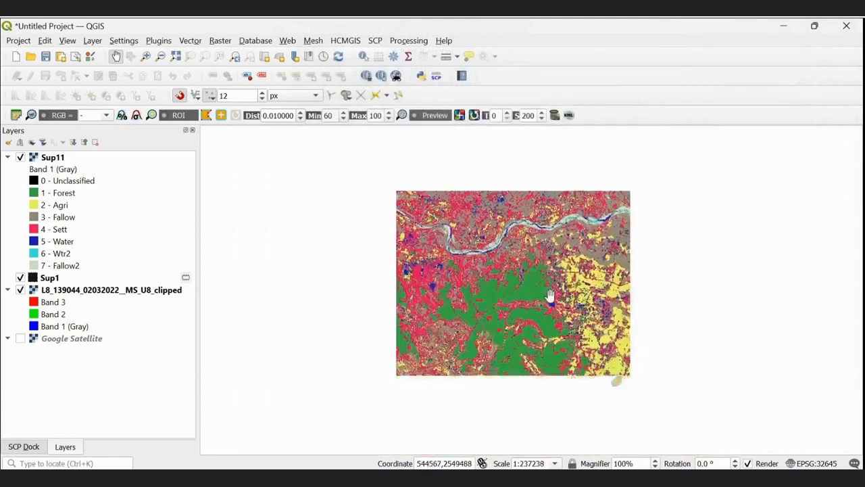
scroll(550, 295, up, 1)
drag(529, 295, 496, 232)
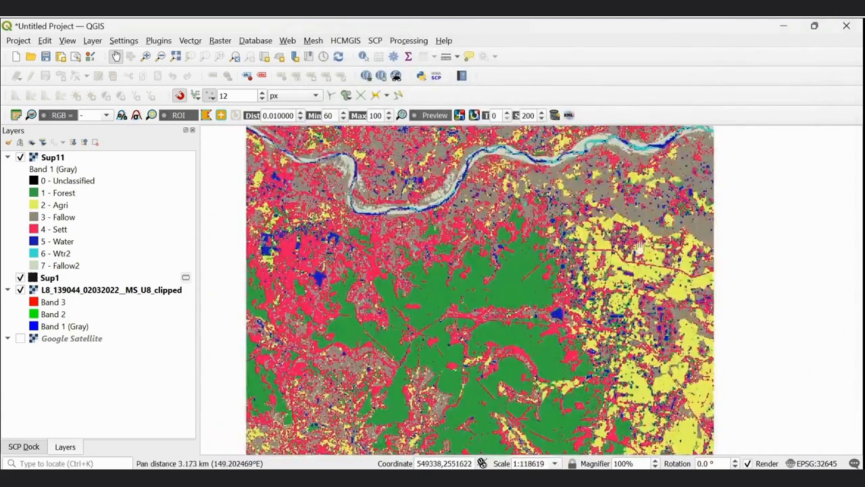
drag(483, 290, 517, 206)
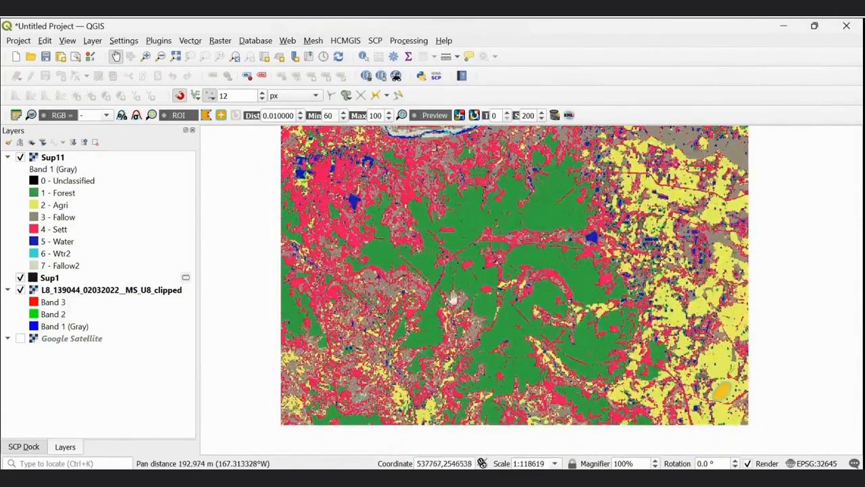
drag(531, 357, 433, 312)
scroll(427, 307, up, 2)
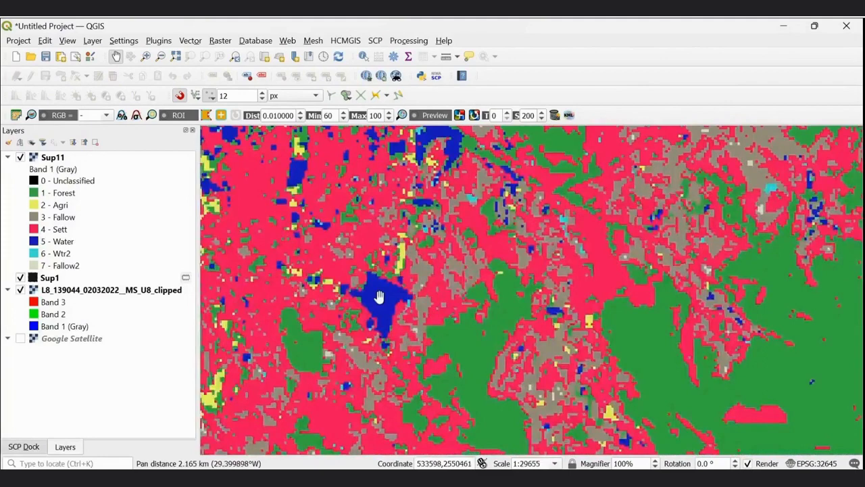
scroll(378, 286, down, 1)
drag(367, 274, 448, 273)
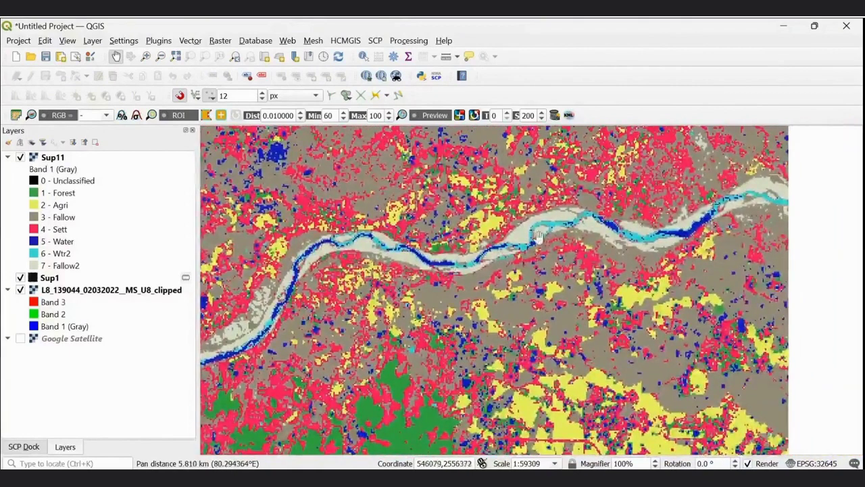
drag(541, 230, 341, 214)
drag(438, 285, 506, 315)
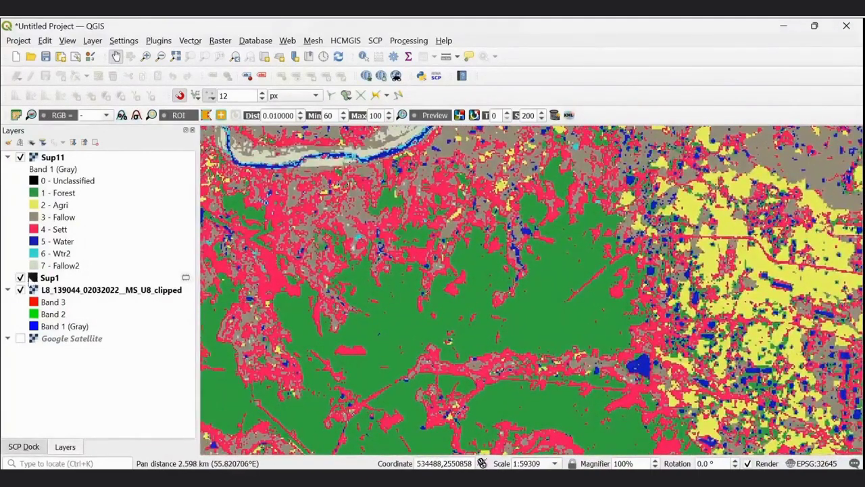
- Hide the Sup1 layer and compare Sup11 with the clipped Landsat image by repeatedly toggling Sup11's visibility, leaving it shown
click(20, 277)
click(20, 157)
click(20, 157)
click(20, 156)
click(20, 156)
click(20, 157)
click(20, 157)
click(21, 157)
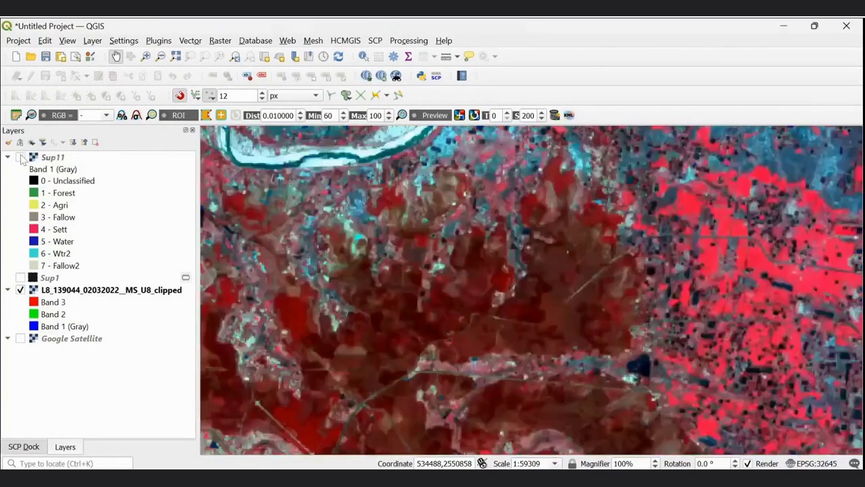
click(20, 157)
click(20, 157)
click(20, 157)
click(21, 157)
click(21, 156)
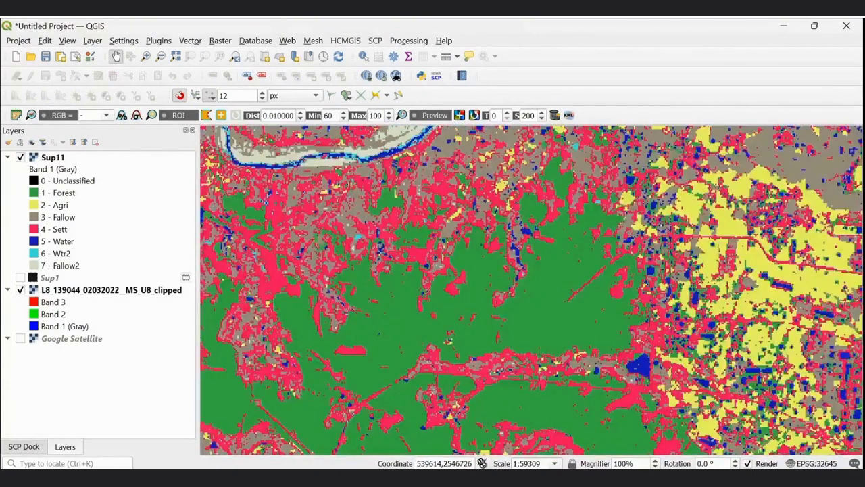
- Open Sup11_report from the 31. 03052023_QGIS Tutorial_15_Supervised Image Classification folder in Excel and dismiss the data loss notice
mouse_move(487, 482)
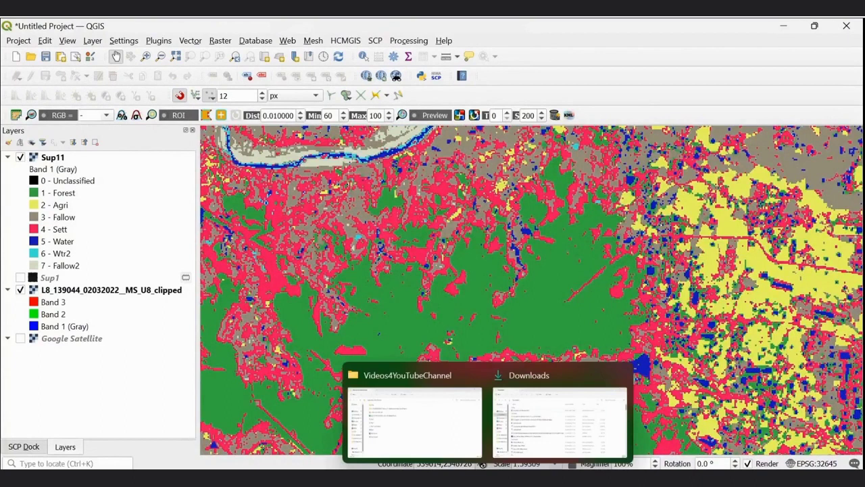
click(465, 431)
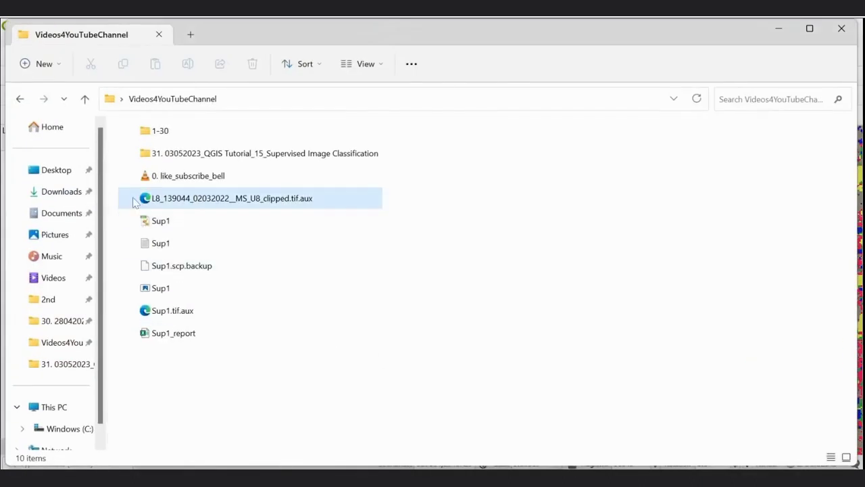
double_click(155, 154)
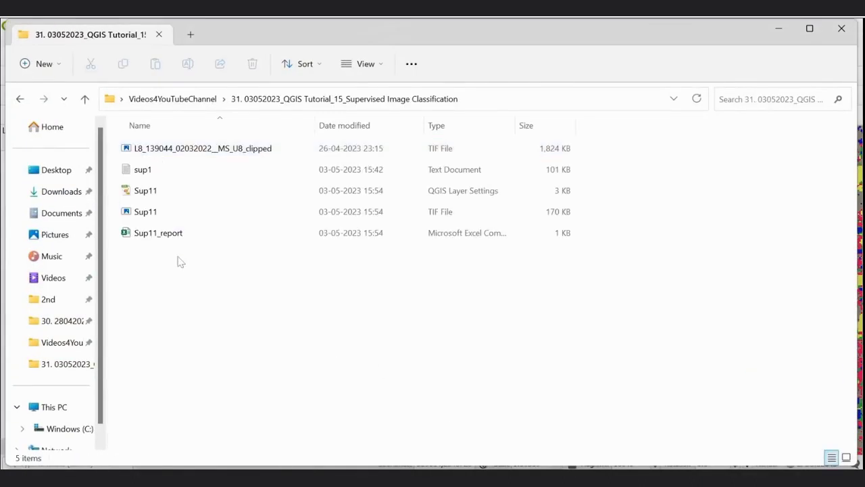
double_click(170, 240)
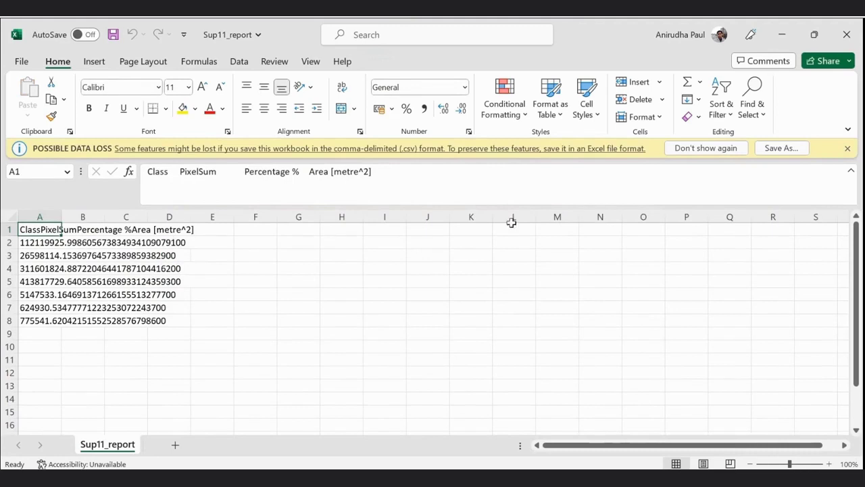
click(848, 148)
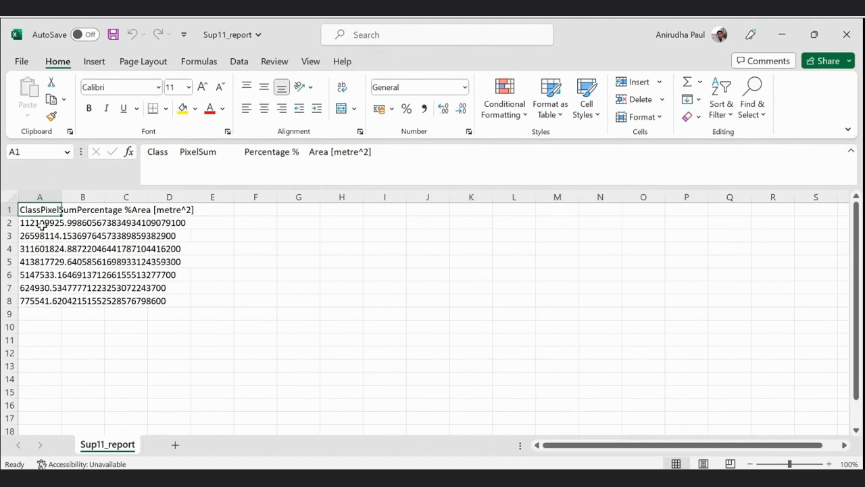
click(94, 61)
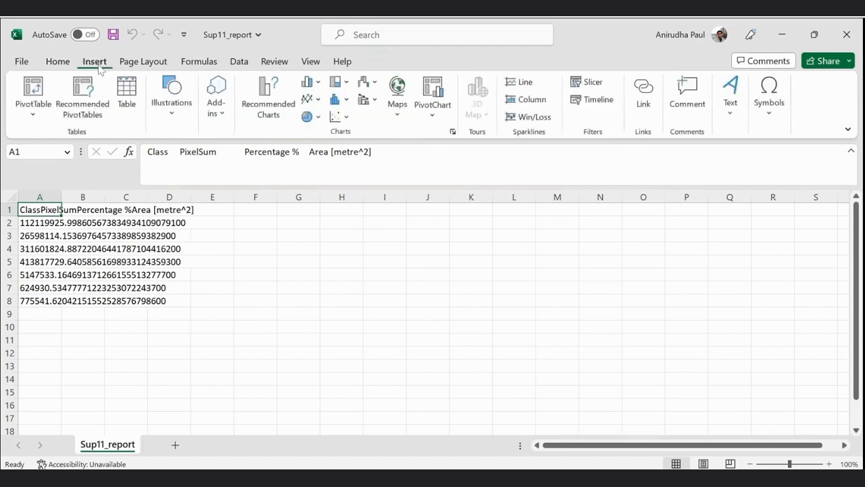
- Split the report text in A1:A8 into separate columns with Text to Columns, using Delimited data with the Tab delimiter
click(236, 62)
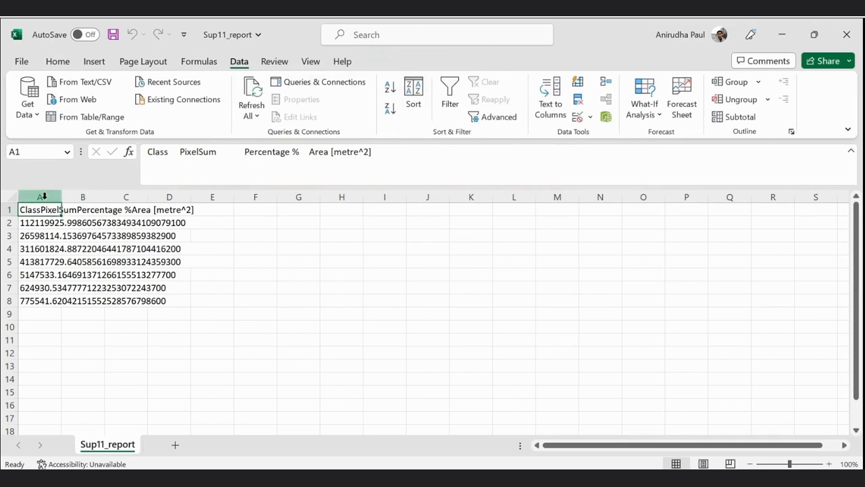
drag(40, 211, 37, 301)
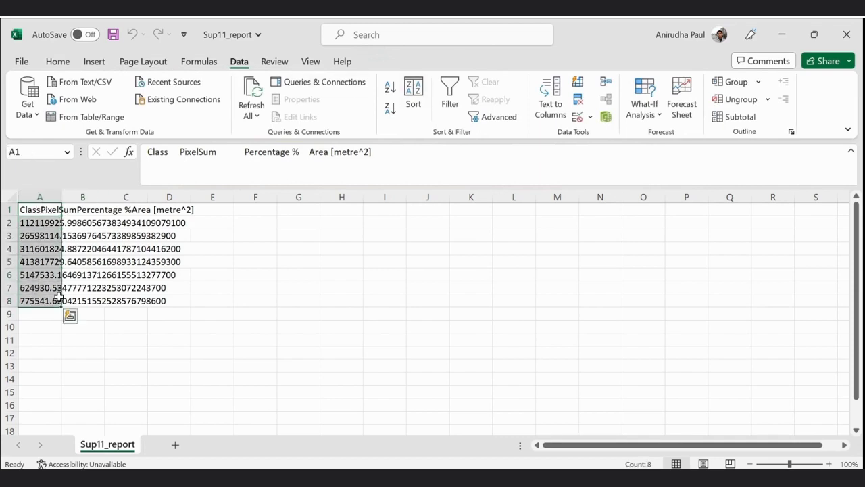
click(551, 106)
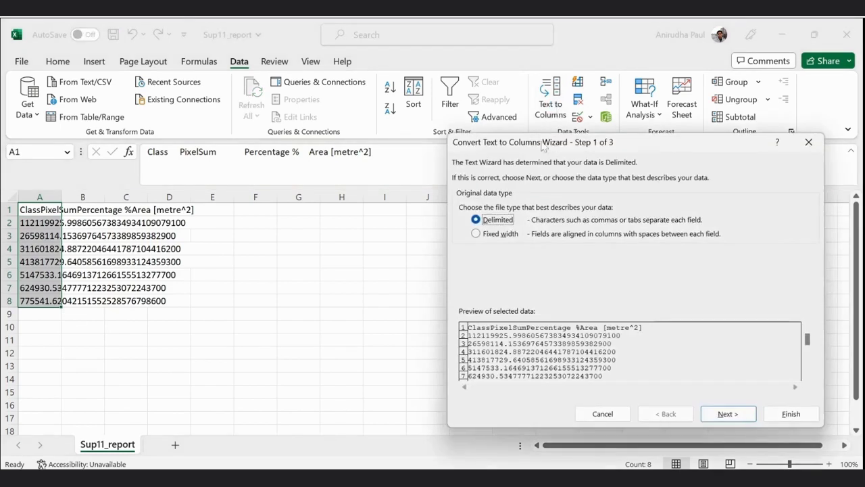
click(737, 419)
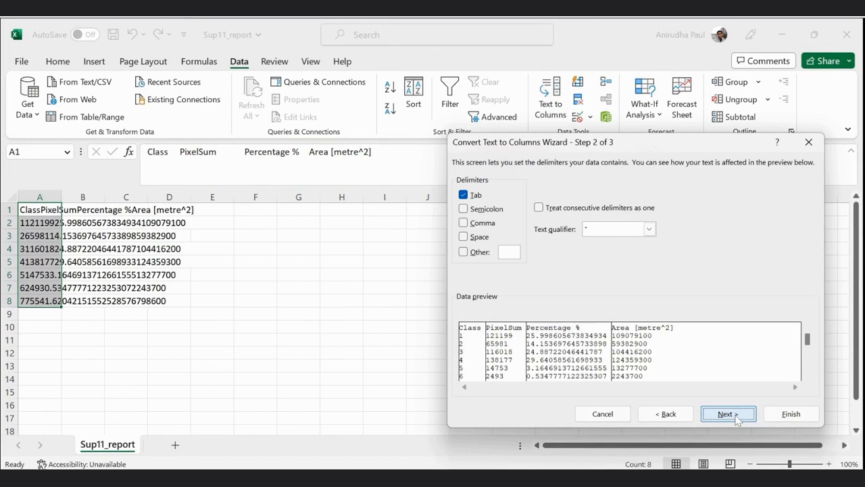
click(737, 415)
click(791, 414)
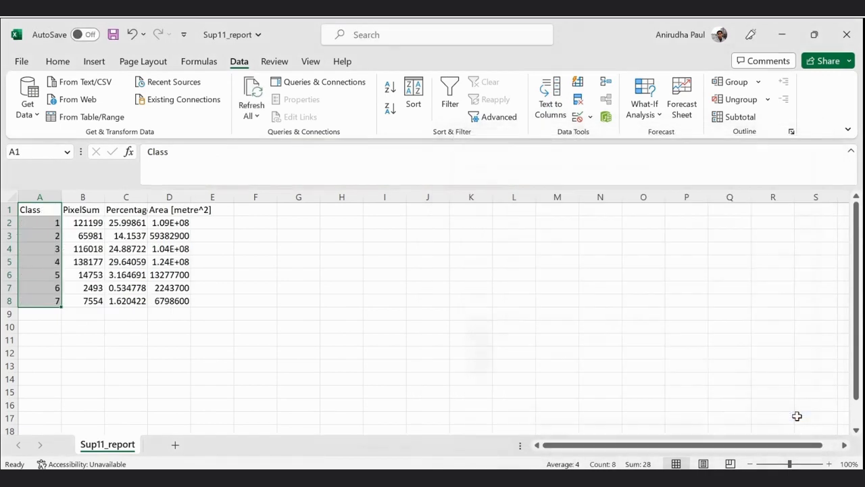
click(496, 315)
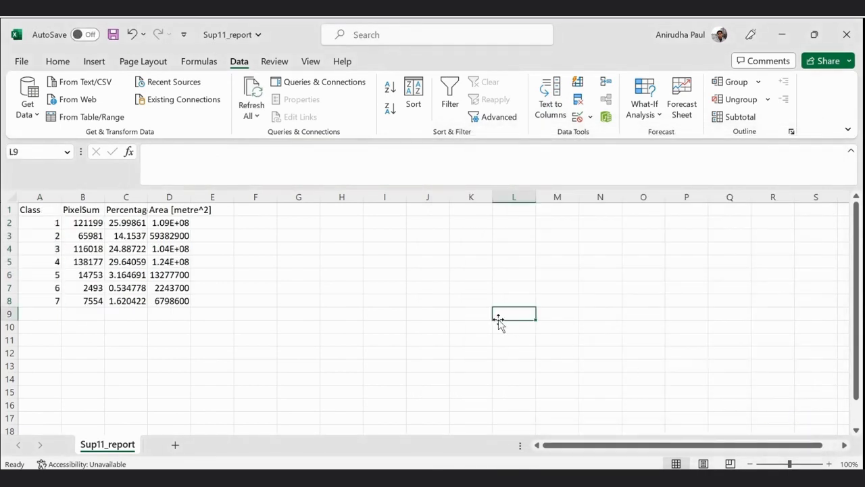
- Fit the PixelSum, Percentage % and Area [metre^2] column widths to their contents and check the pixel sum and area of class 1
double_click(106, 199)
double_click(145, 196)
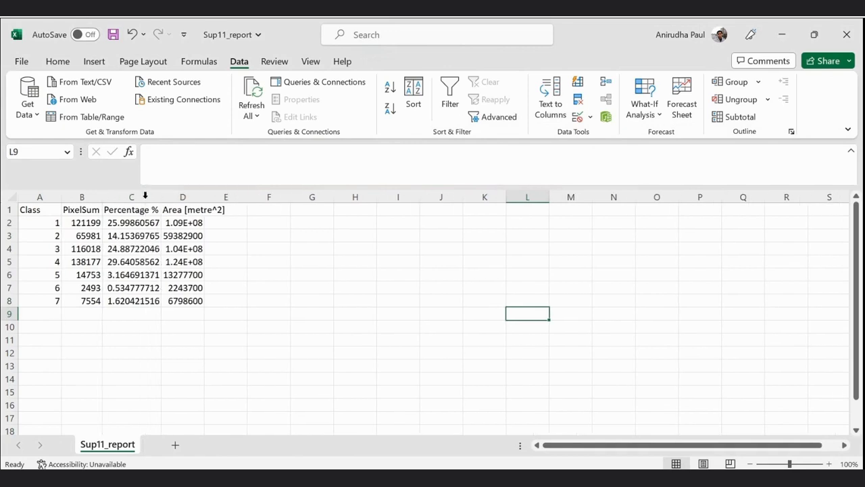
double_click(204, 197)
click(288, 309)
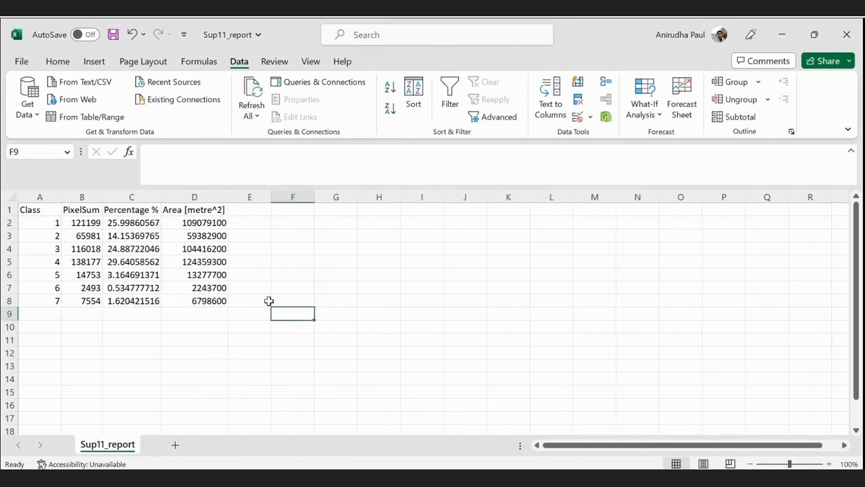
click(55, 223)
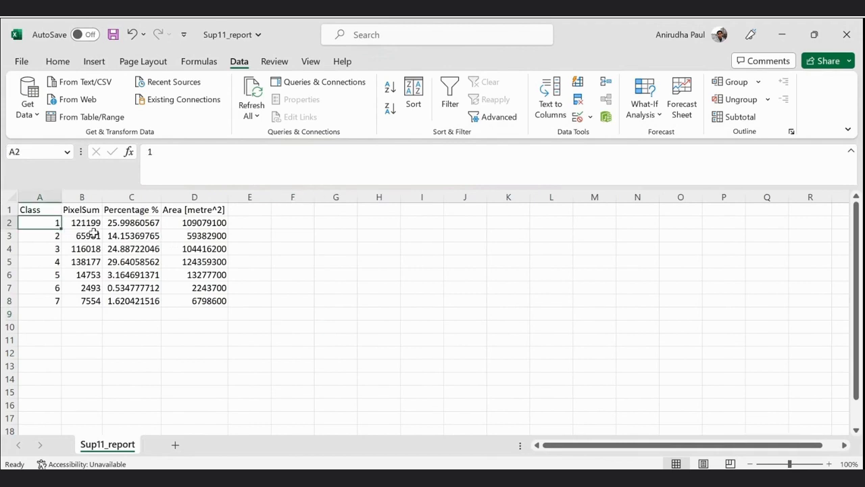
click(83, 223)
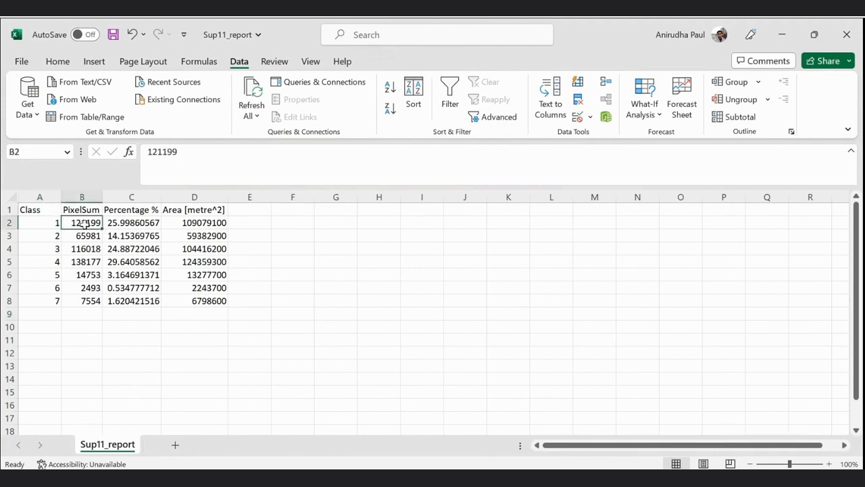
click(195, 225)
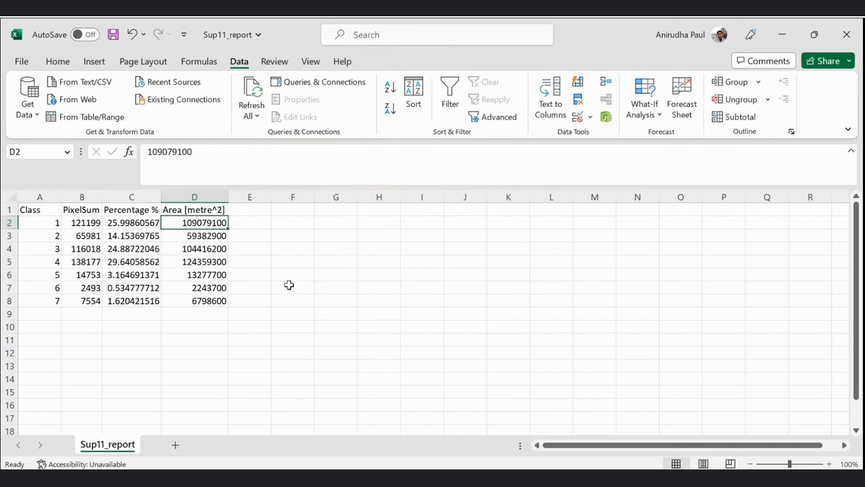